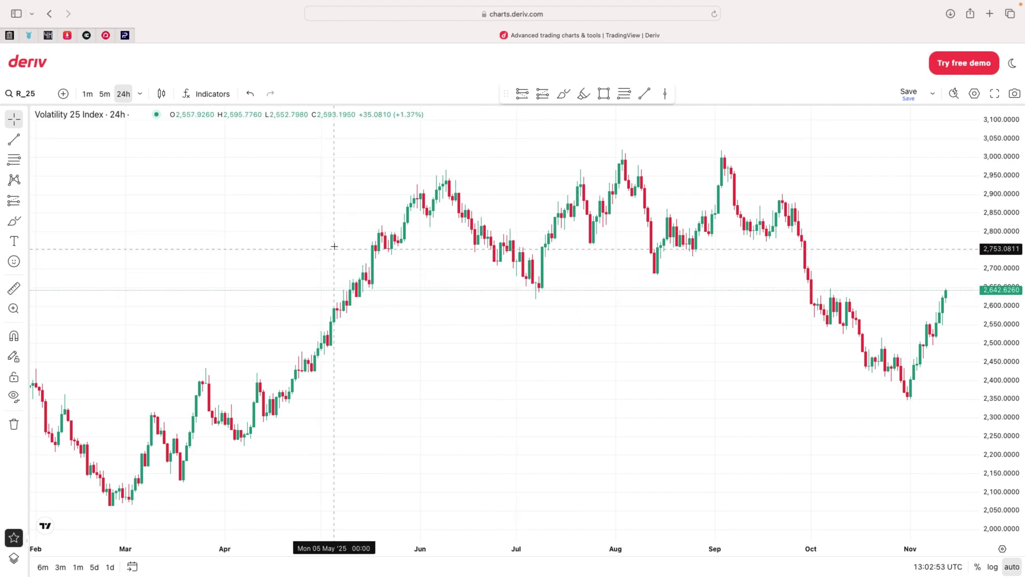
Step: Pan and scroll the Volatility 25 Index chart to bring the most recent dates into view
drag(599, 270, 555, 361)
scroll(704, 342, down, 3)
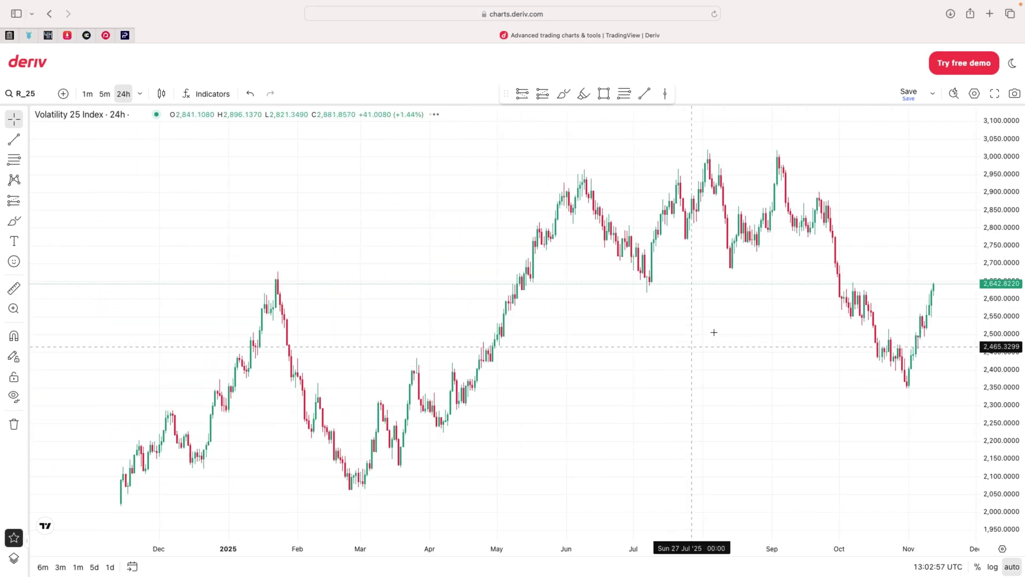
scroll(710, 334, up, 3)
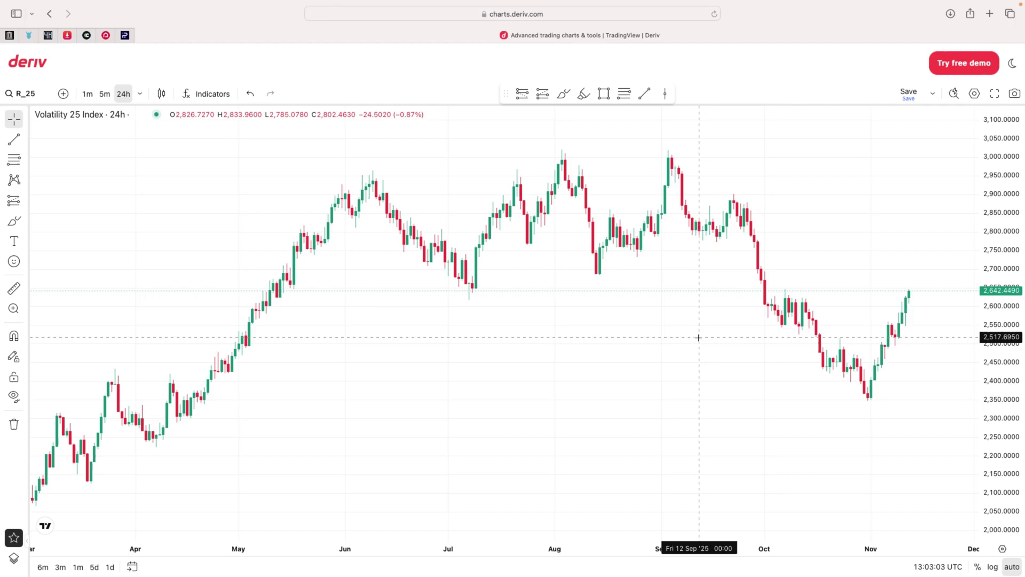
scroll(758, 326, right, 3)
scroll(760, 365, right, 1)
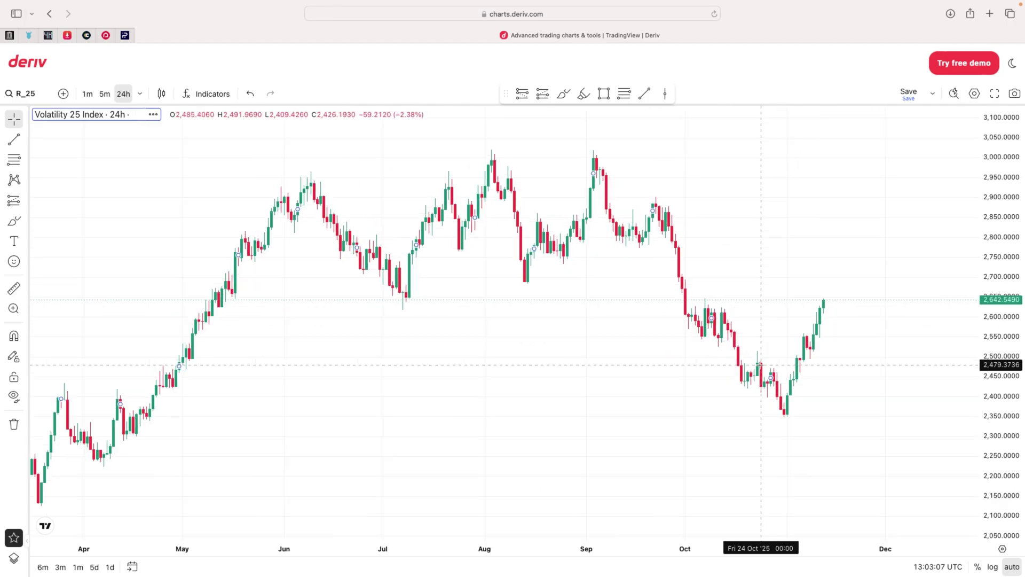
scroll(761, 365, down, 3)
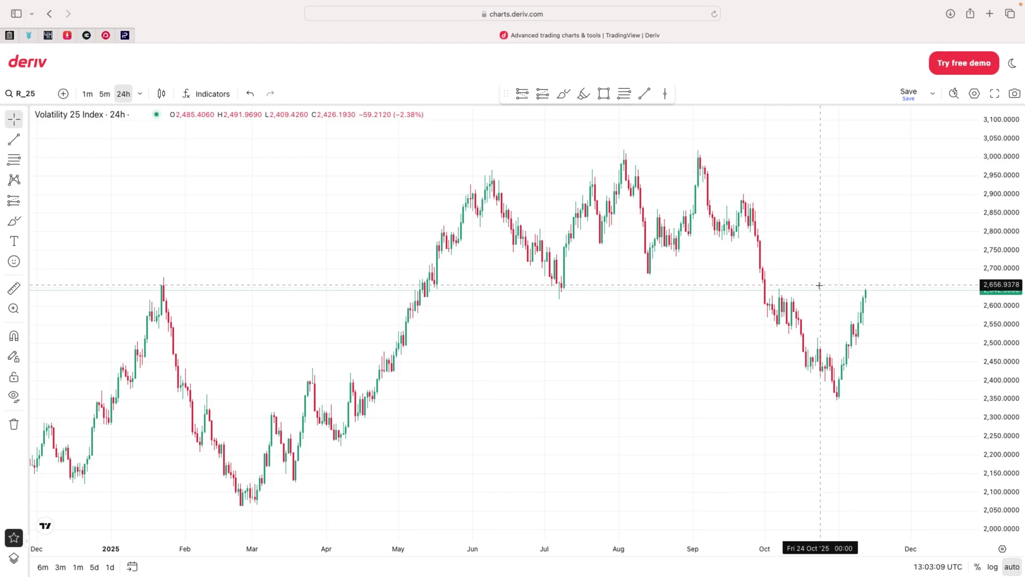
drag(819, 285, 788, 310)
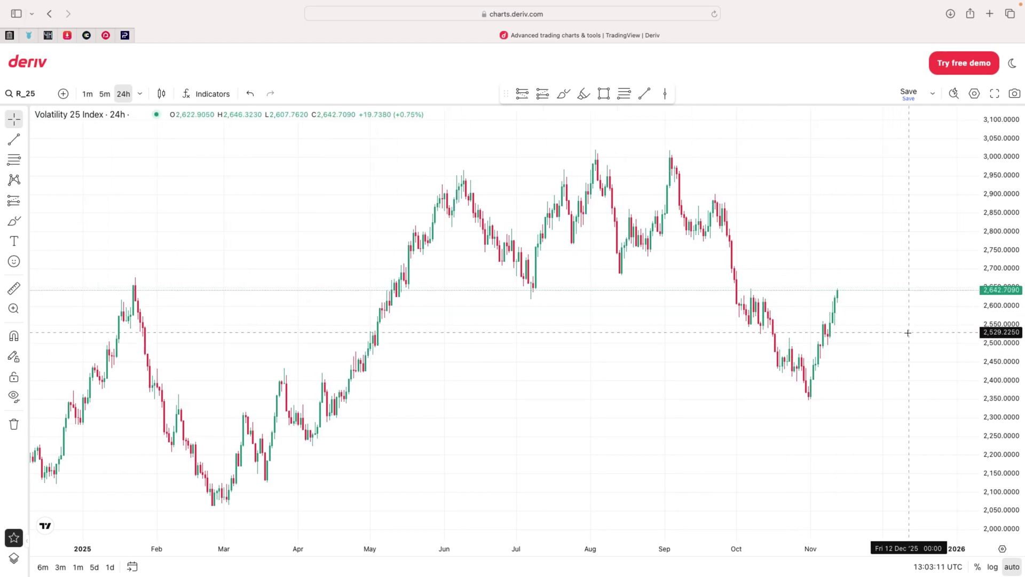
scroll(824, 267, up, 5)
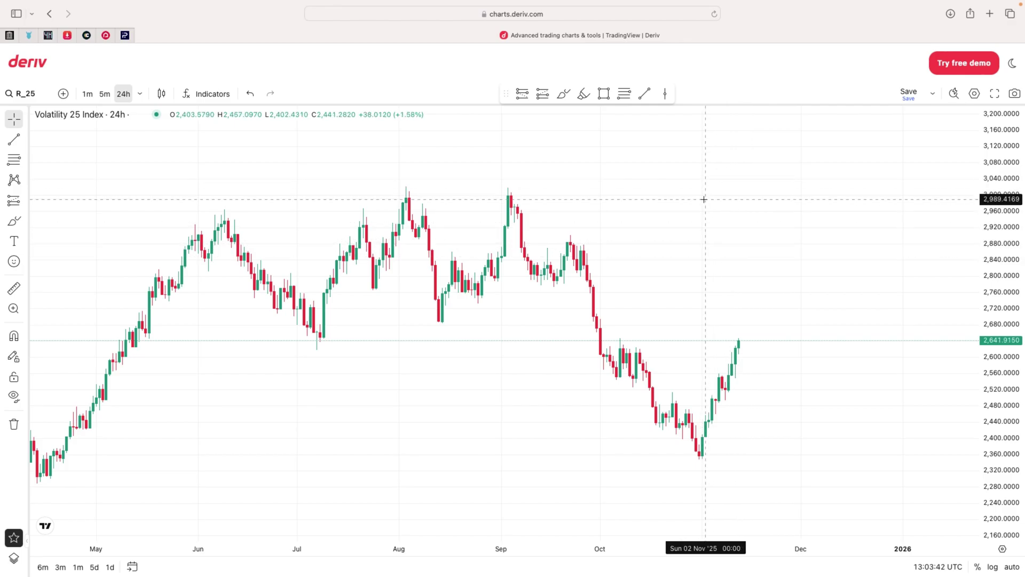
scroll(745, 259, down, 3)
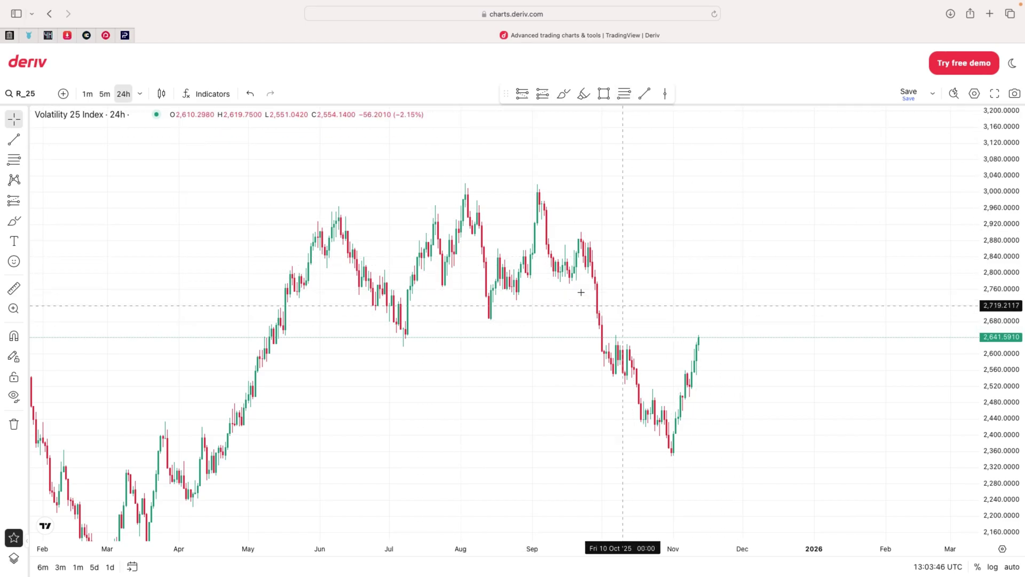
Step: Review the Canvas tab of the chart settings, then show the layout save/open menu
double_click(466, 202)
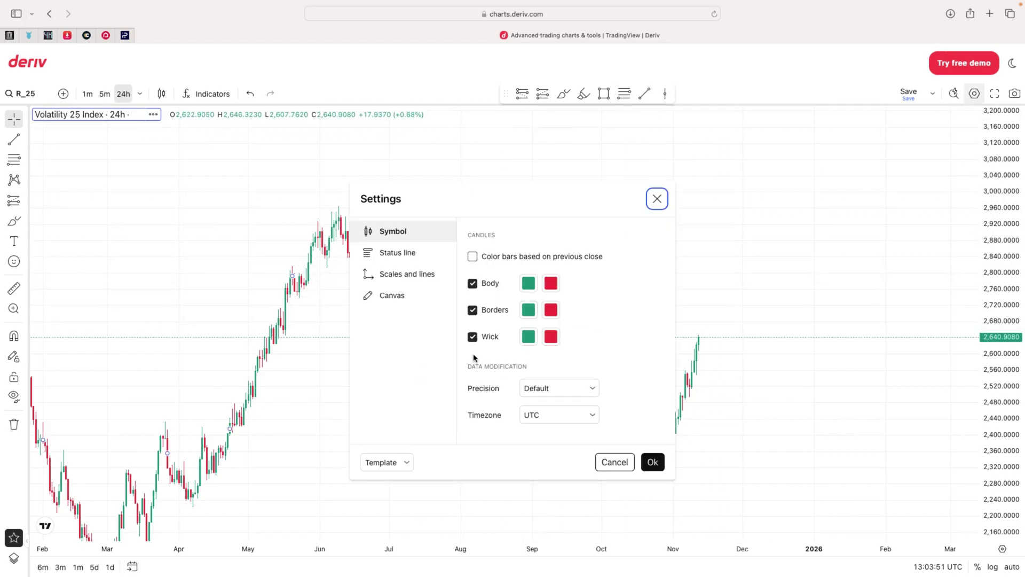
click(406, 295)
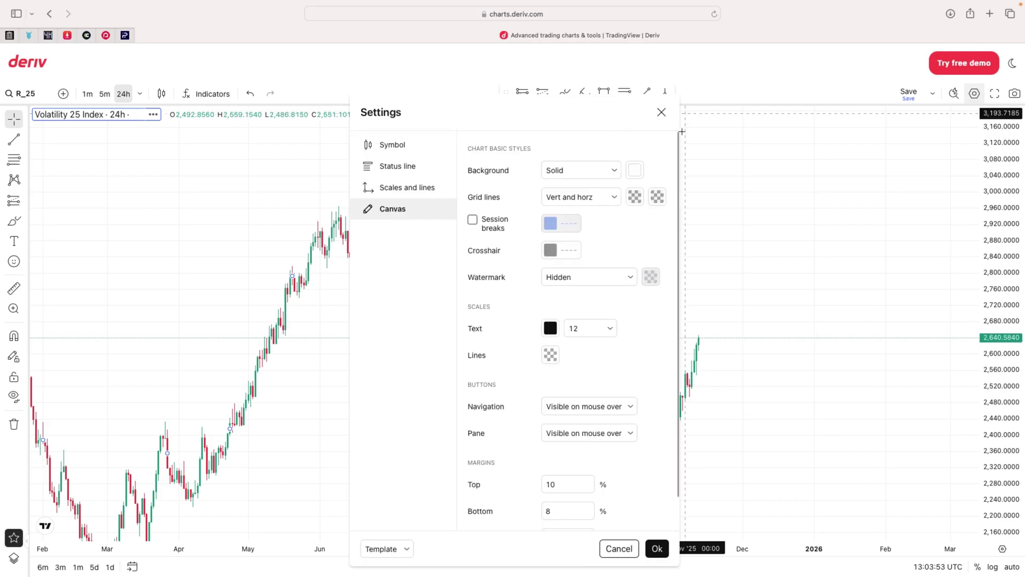
click(662, 113)
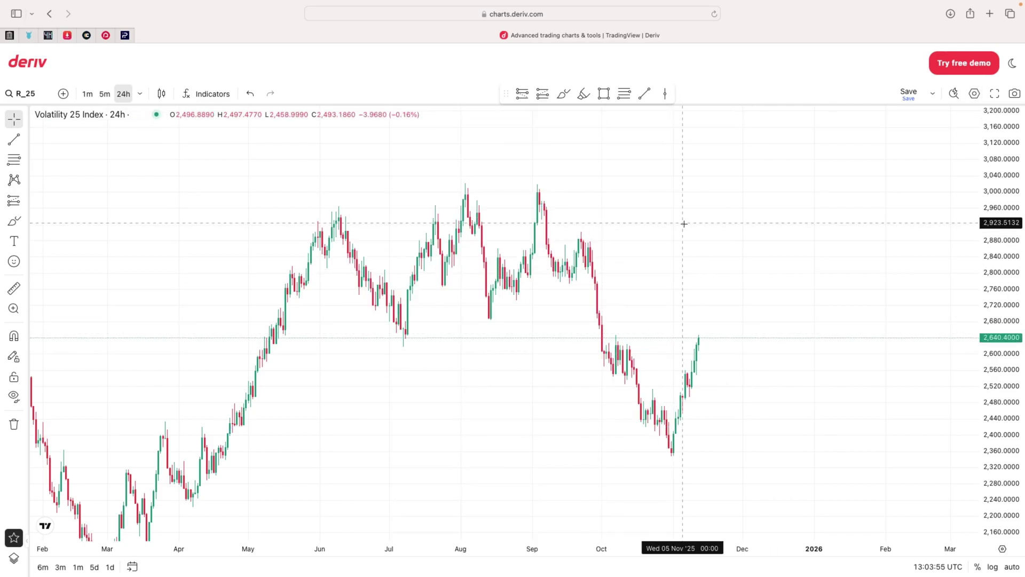
scroll(684, 224, up, 3)
click(932, 94)
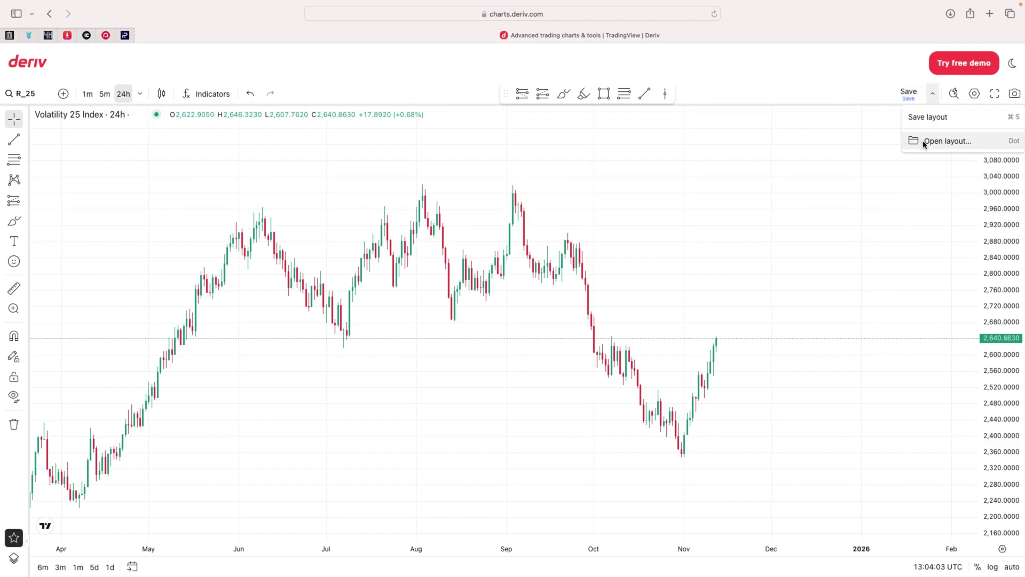
Step: Begin saving a new layout, then cancel the Save New Chart Layout dialog unnamed
click(933, 93)
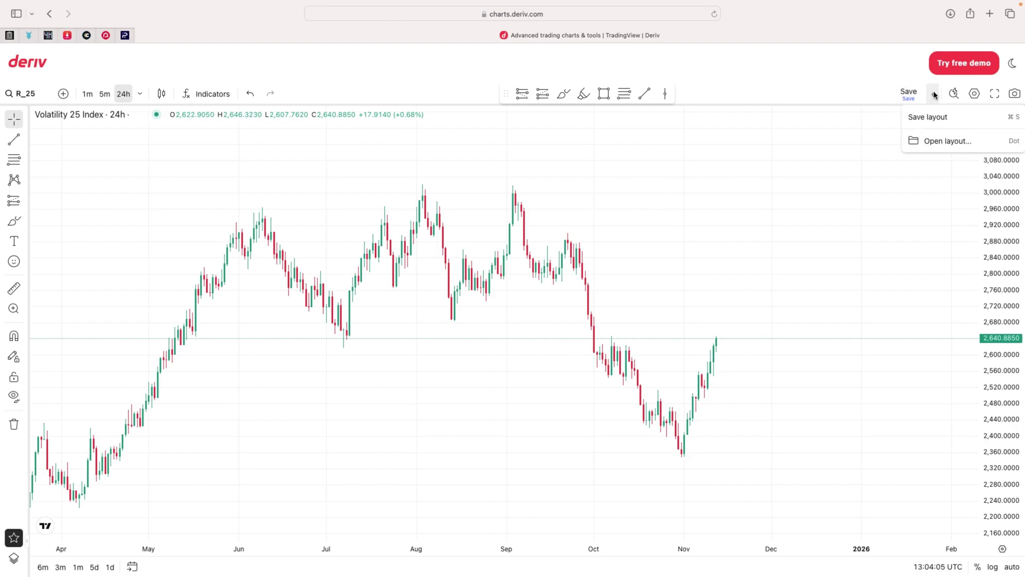
click(940, 118)
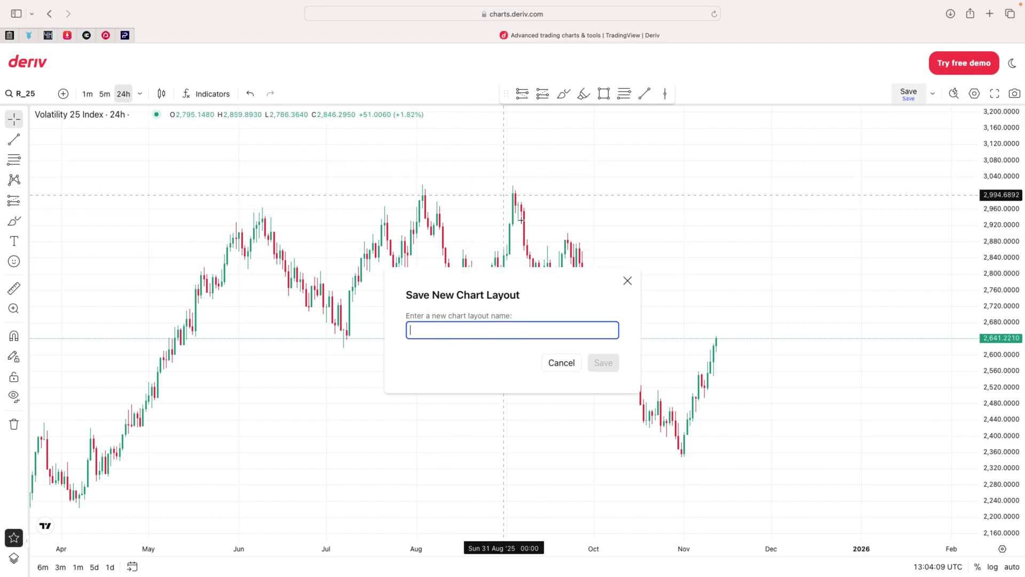
click(626, 280)
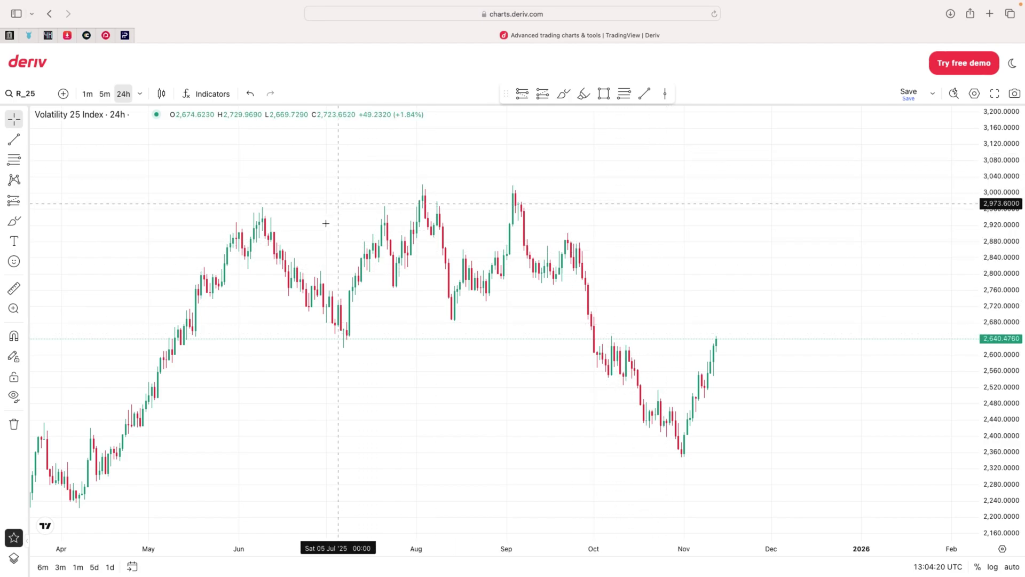
click(642, 98)
click(518, 255)
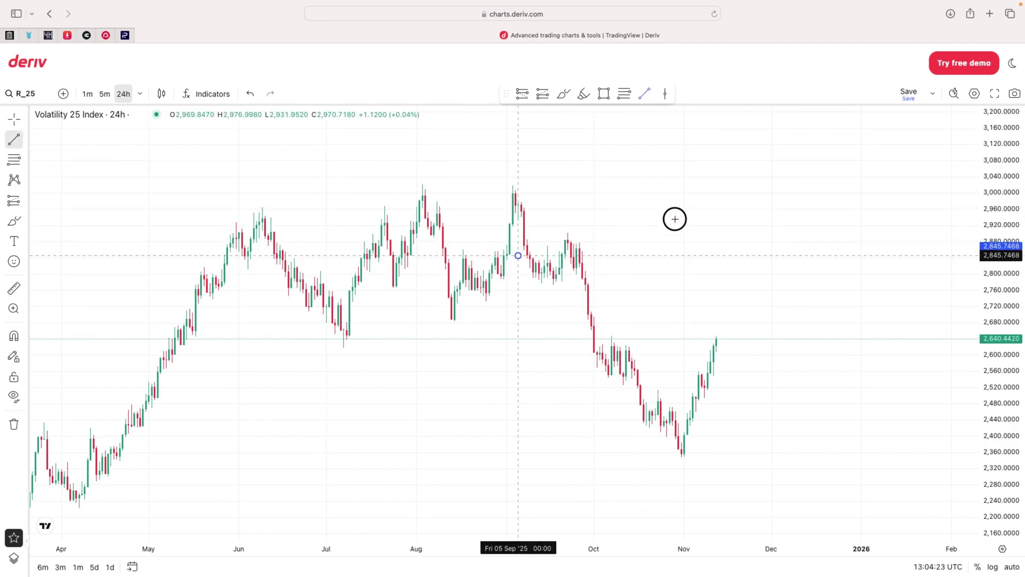
click(702, 145)
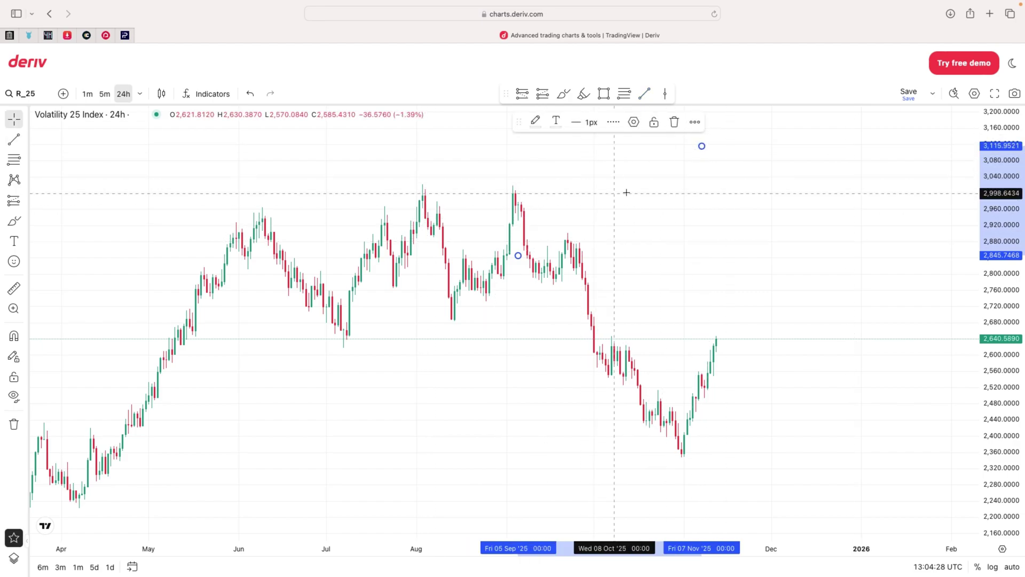
click(933, 97)
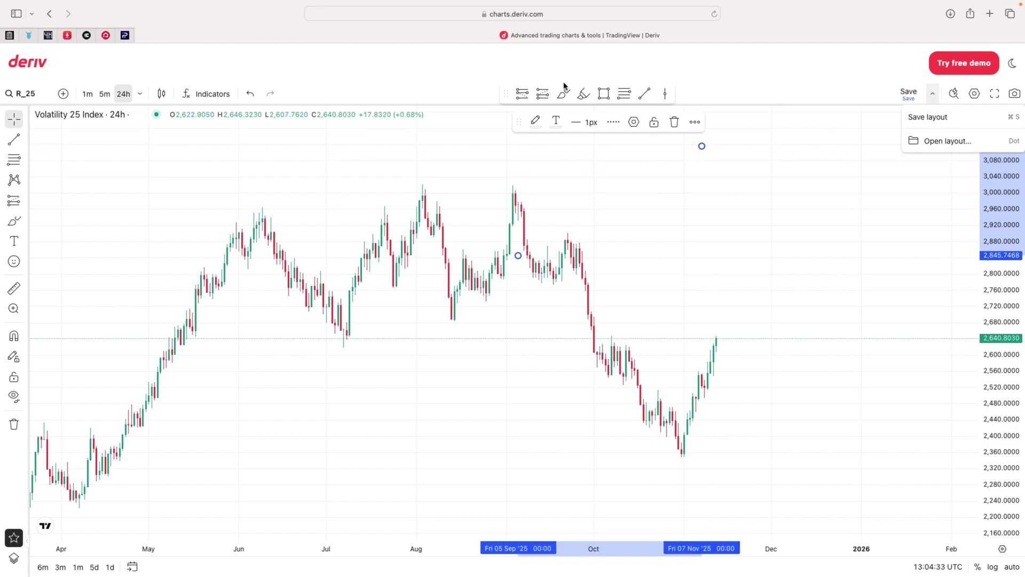
click(24, 119)
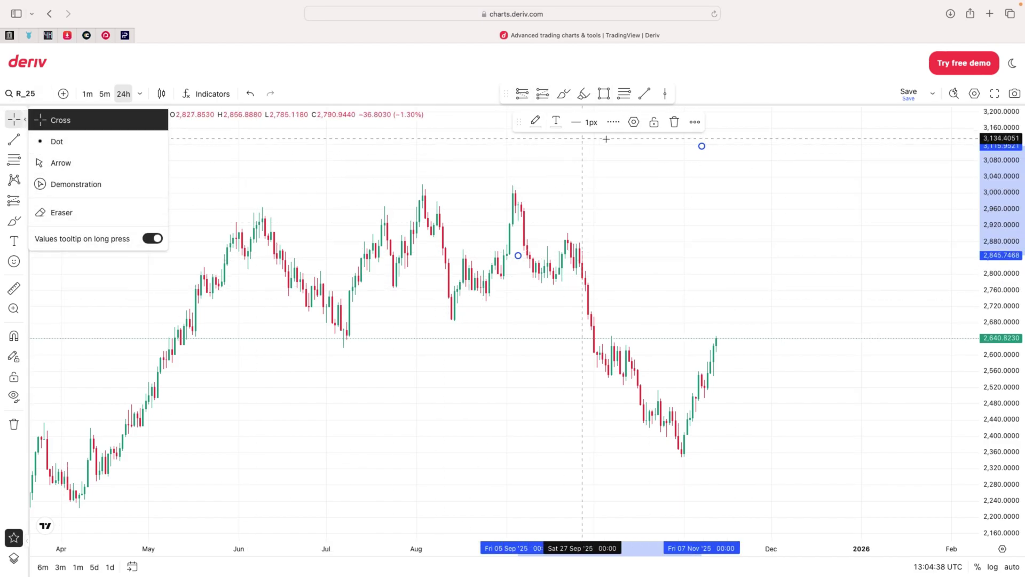
click(735, 143)
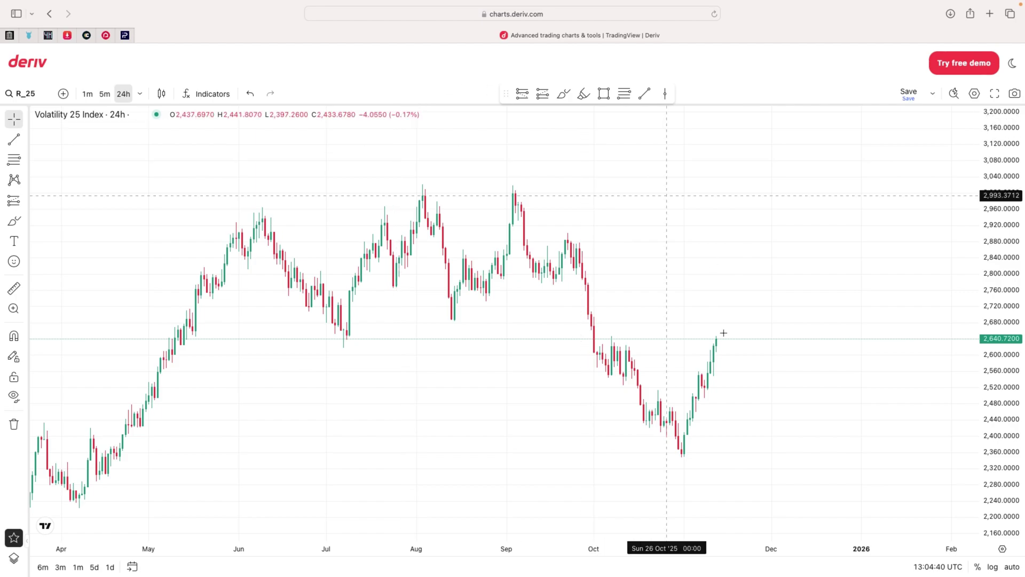
Step: Dismiss the unnamed save dialog and open the Layouts list showing 'highest'
click(913, 95)
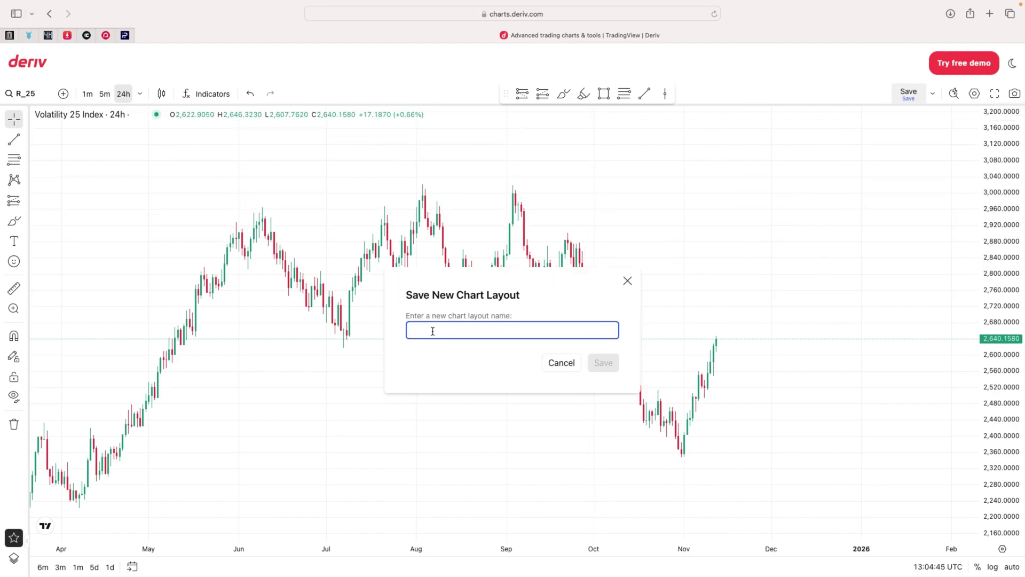
click(627, 280)
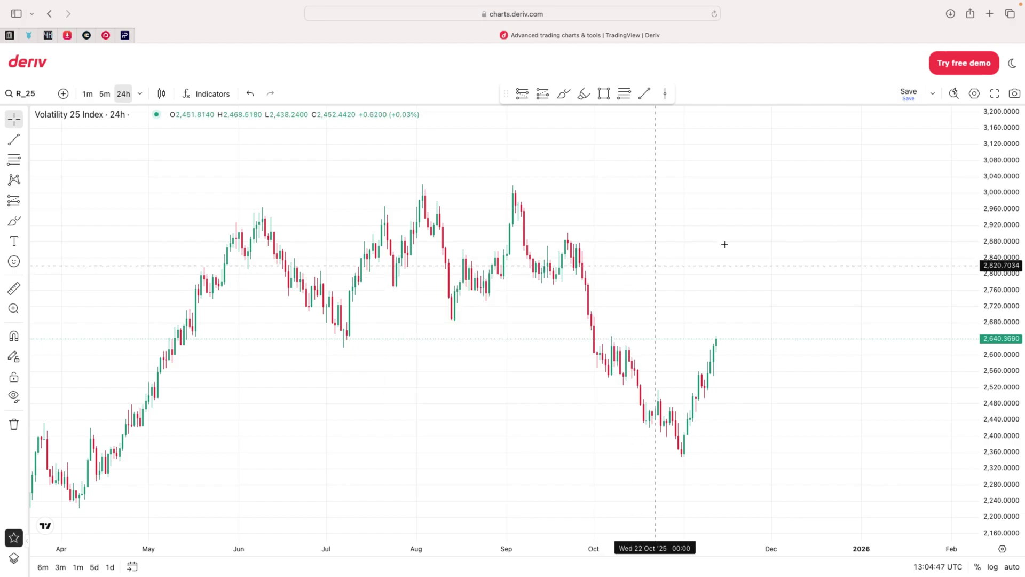
click(933, 97)
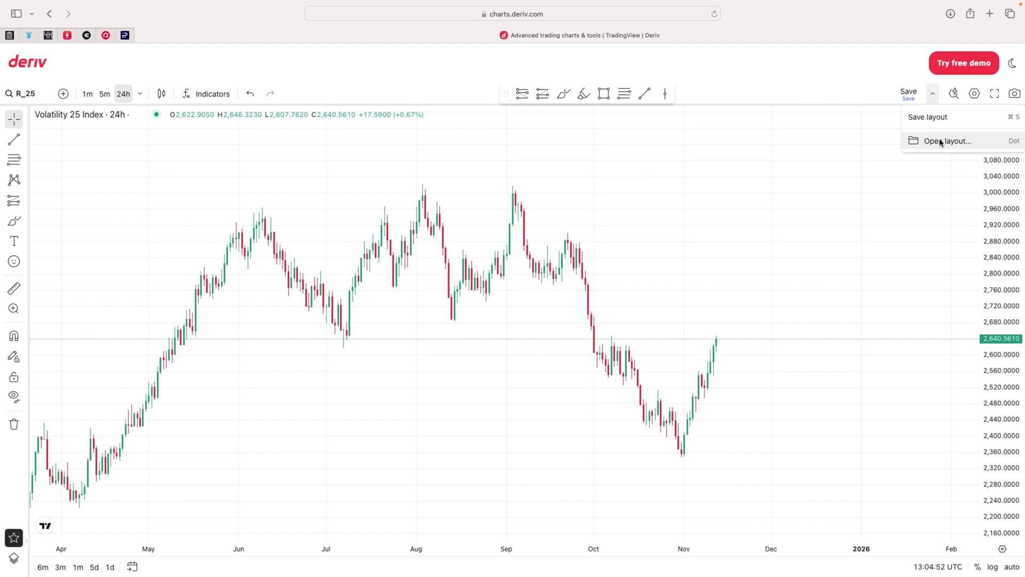
click(941, 142)
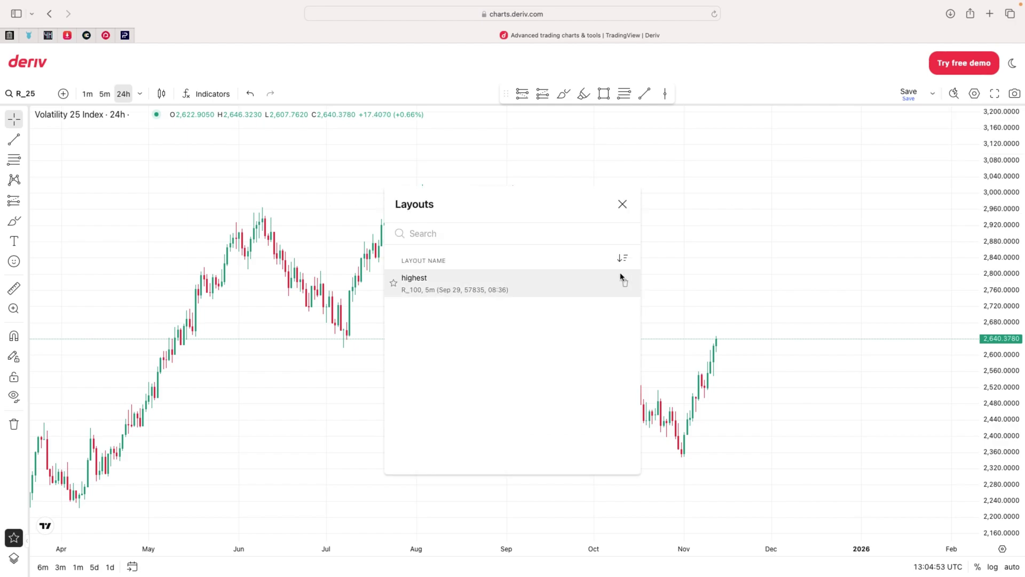
Step: Load the 'highest' layout (R_100, 5m) and pan to its later candles
click(437, 286)
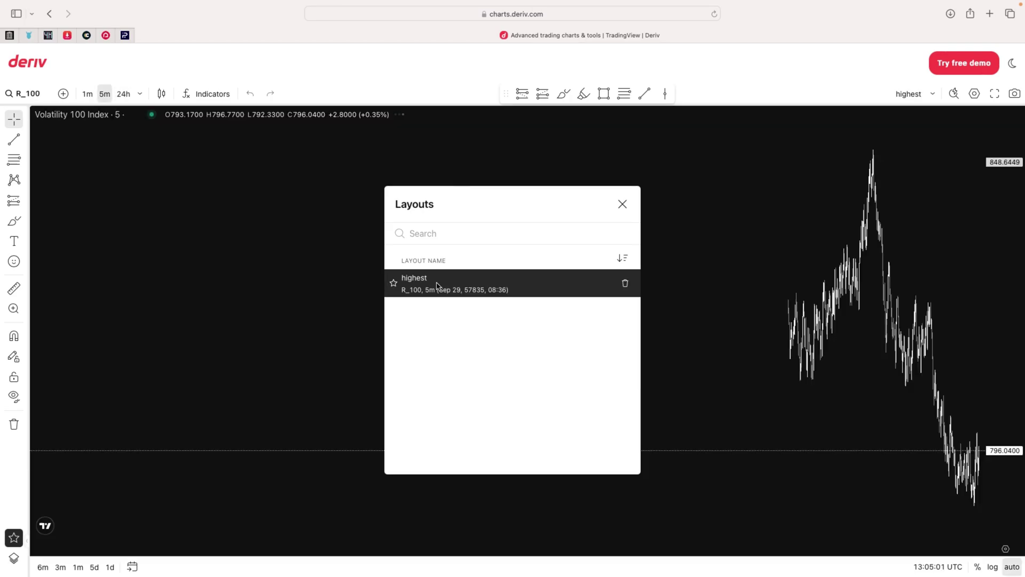
click(759, 269)
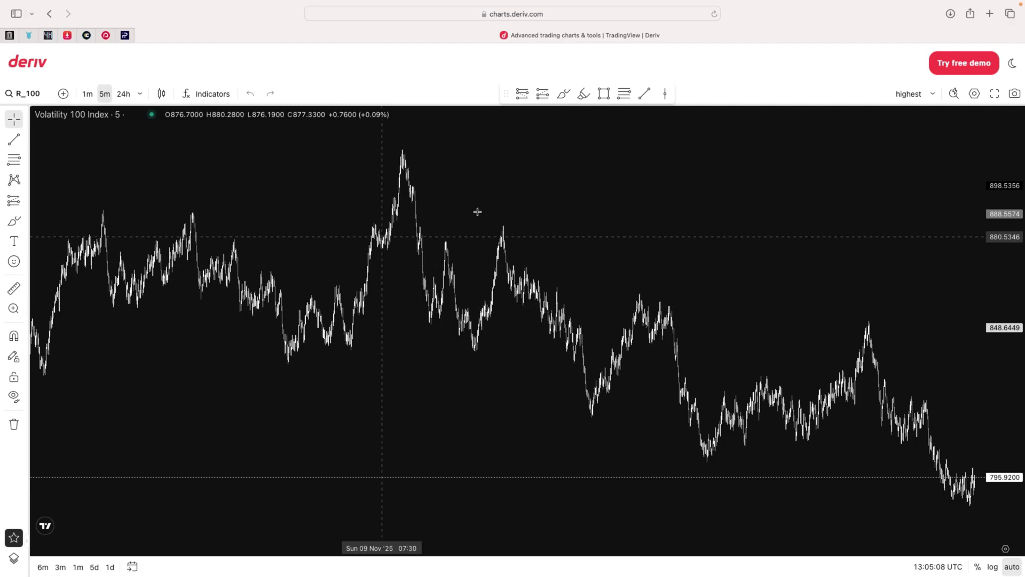
drag(496, 264, 300, 263)
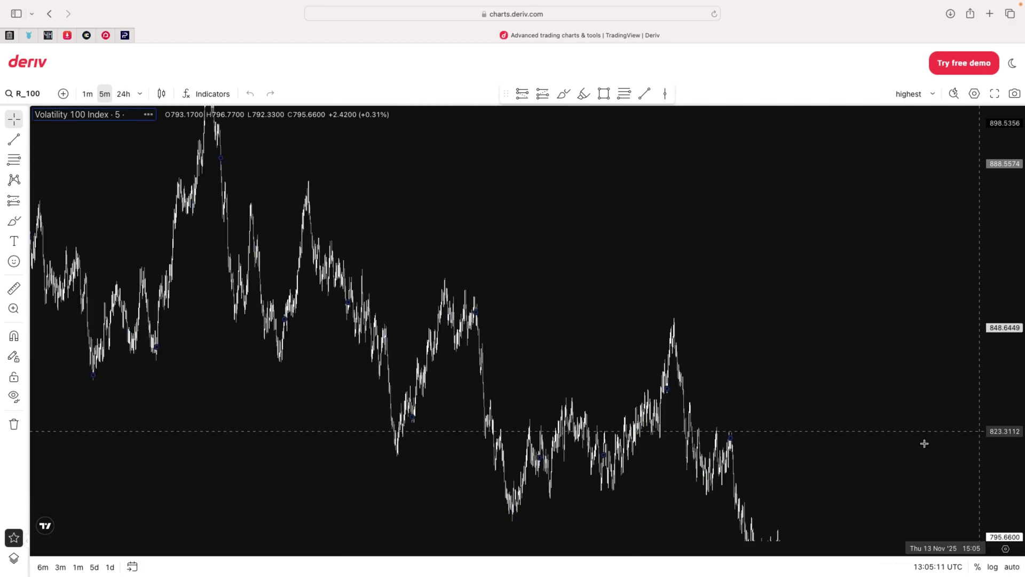
drag(924, 443, 749, 322)
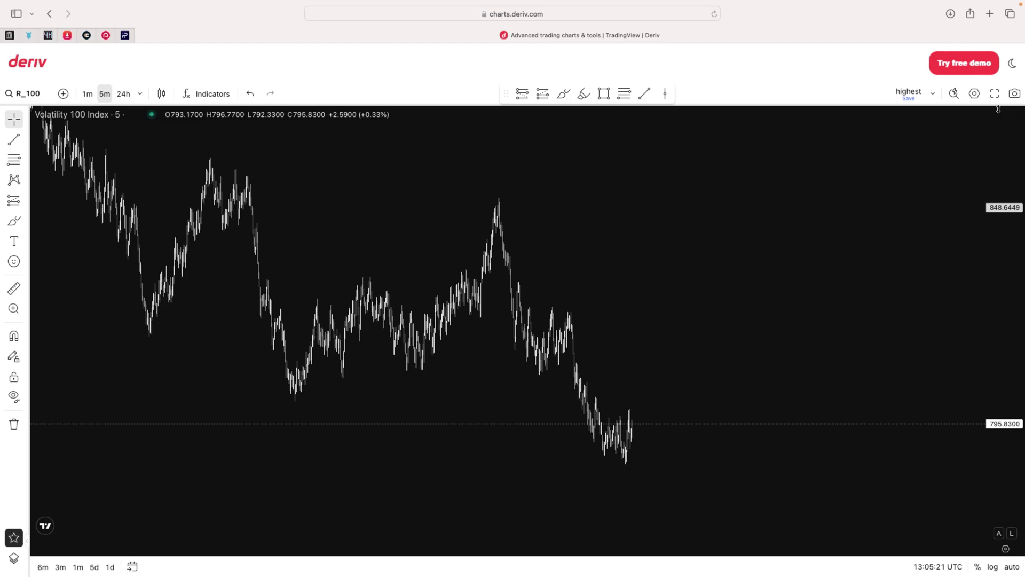
scroll(610, 211, up, 3)
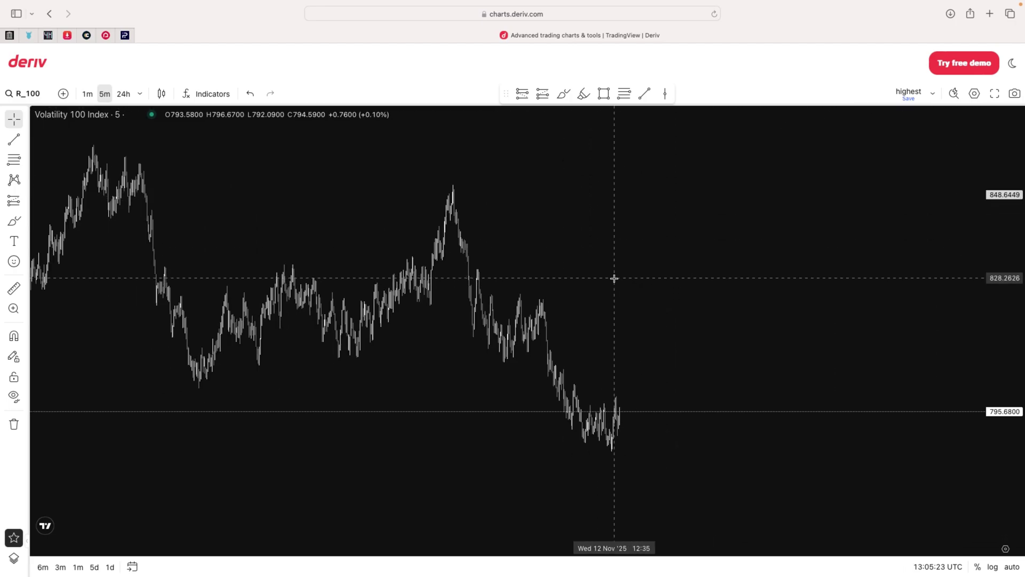
scroll(614, 278, left, 2)
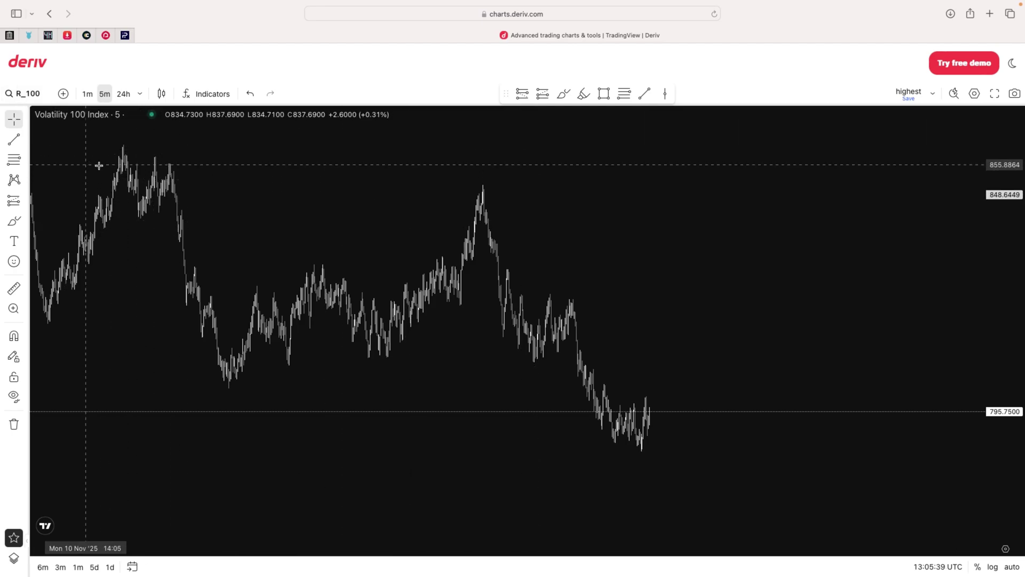
Step: Draw a zone box over the recent peak and a horizontal line along the swing lows
click(603, 94)
mouse_move(467, 260)
mouse_down()
mouse_move(715, 199)
mouse_move(728, 186)
mouse_up()
click(645, 94)
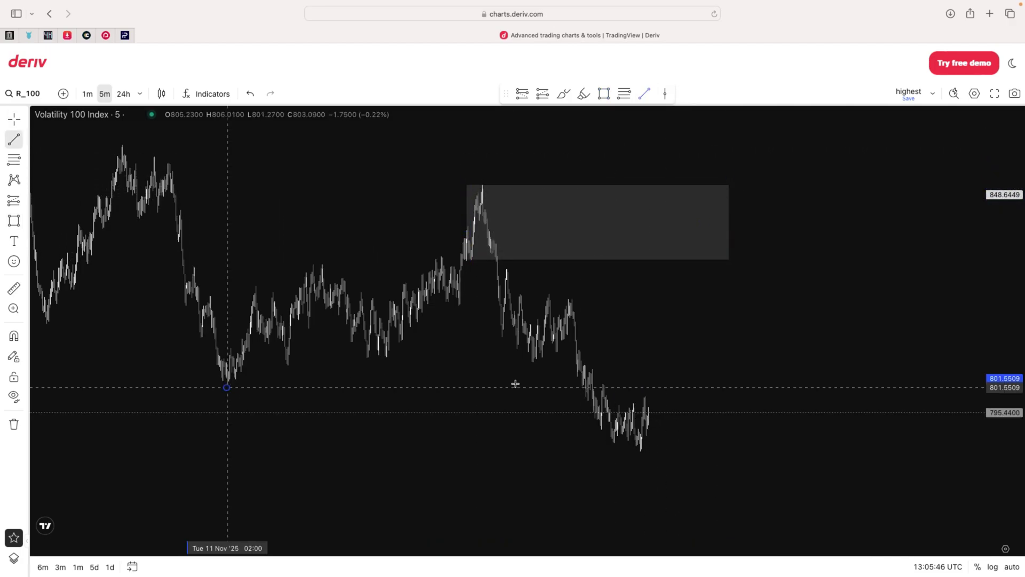
click(226, 387)
click(564, 385)
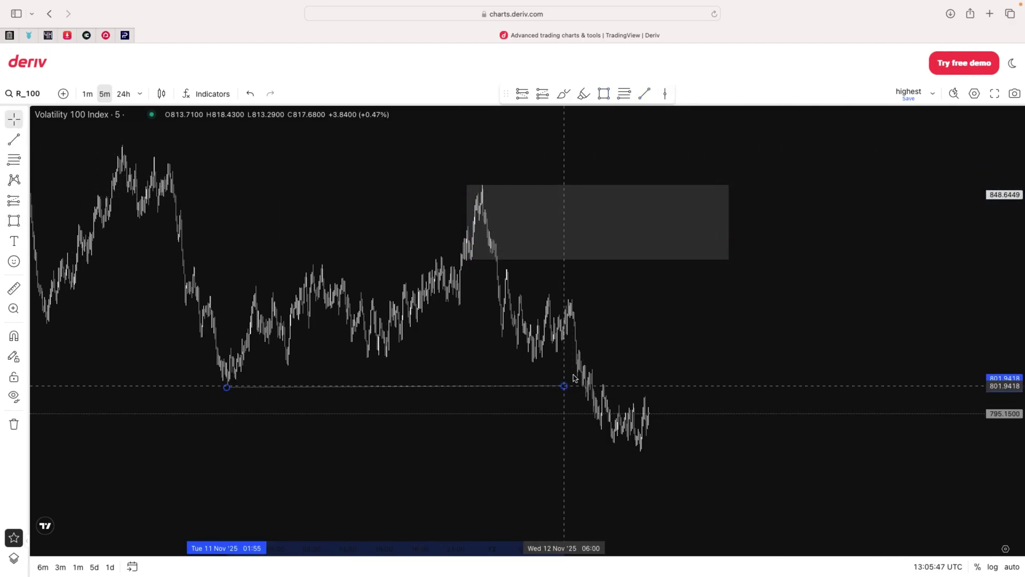
Step: Sketch a cyan downward arrow from the grey zone with the brush, then deselect it
click(564, 94)
mouse_move(693, 302)
mouse_down()
mouse_move(713, 247)
mouse_move(758, 444)
mouse_move(760, 404)
mouse_up()
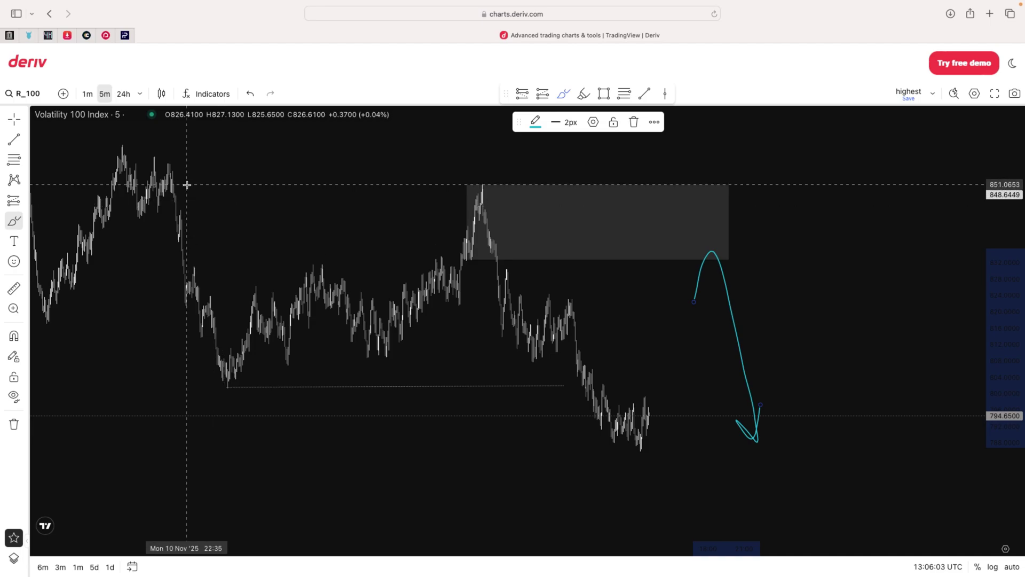
click(289, 222)
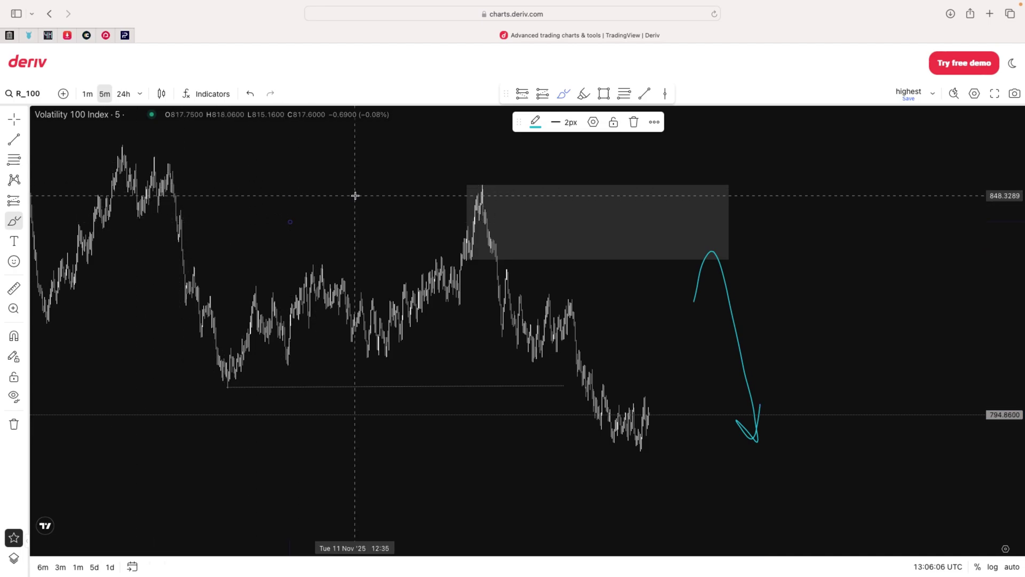
key(Escape)
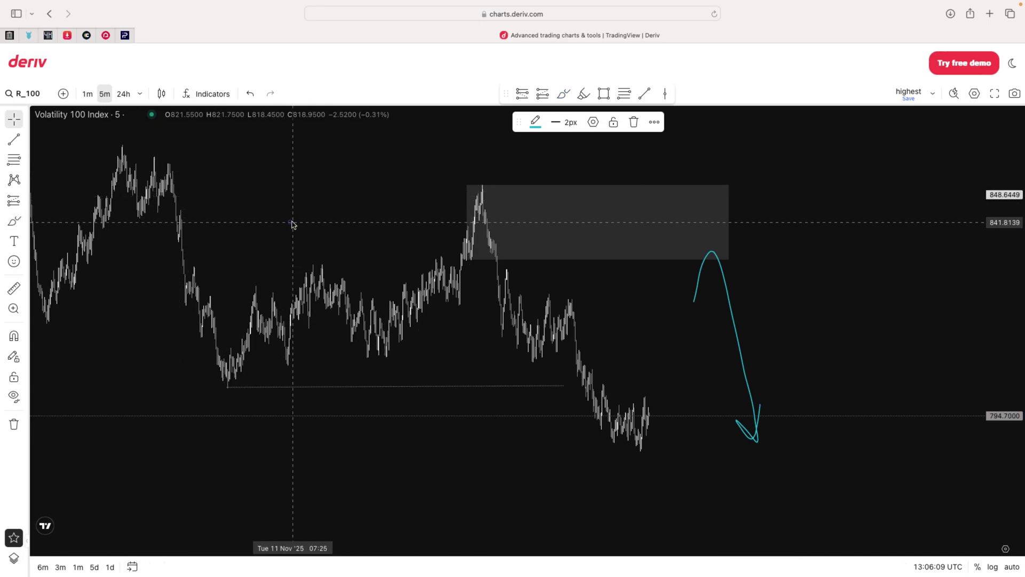
click(302, 221)
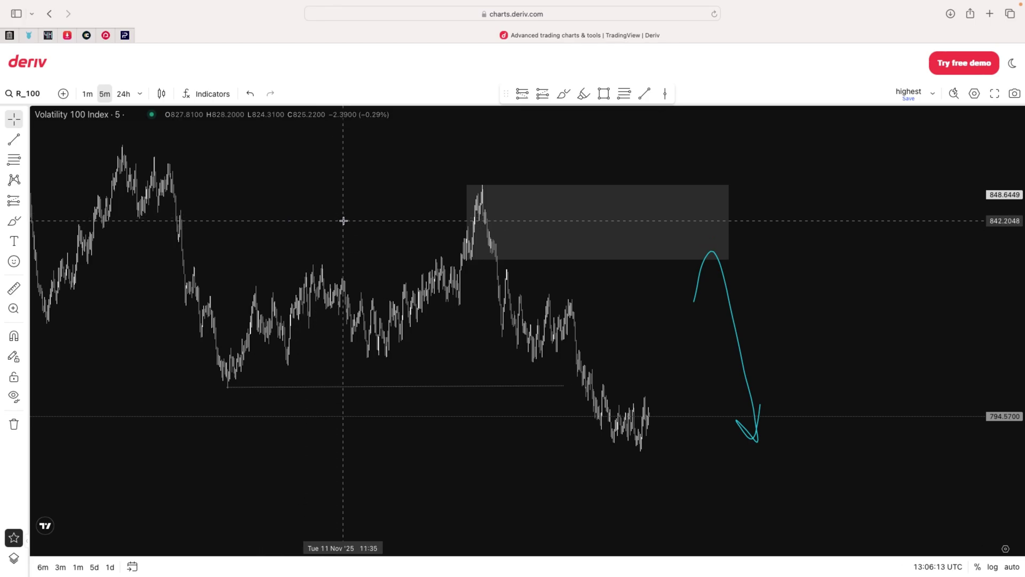
Step: Switch to Volatility 10 (1s) Index and draw a cyan curve over the highs
text(V)
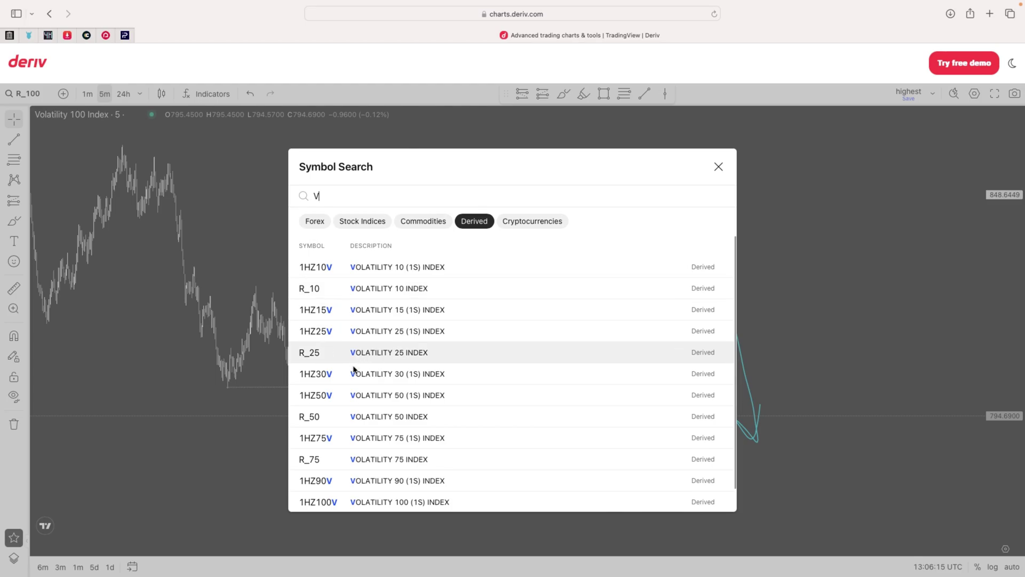
click(350, 265)
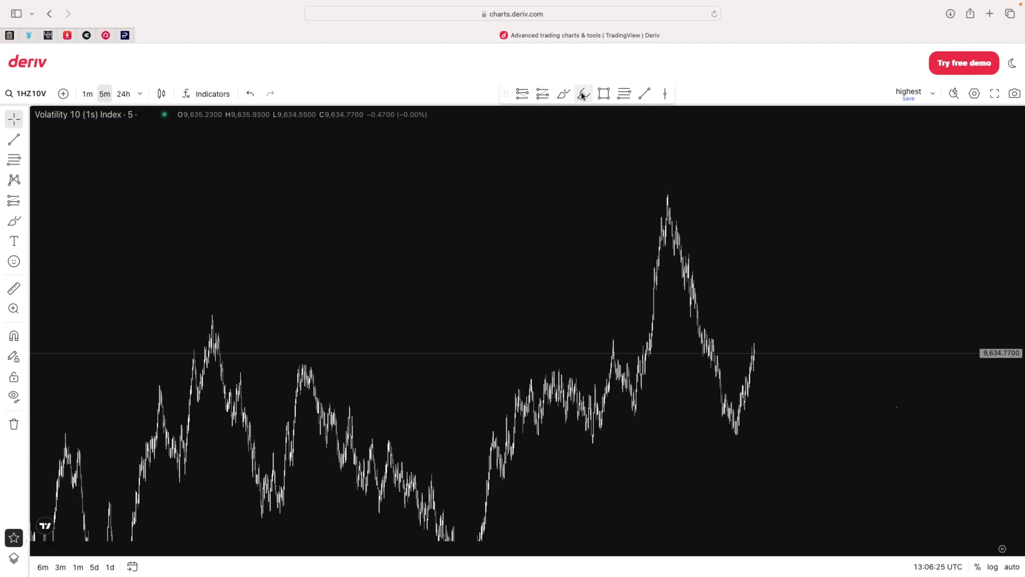
click(564, 93)
drag(211, 314, 591, 305)
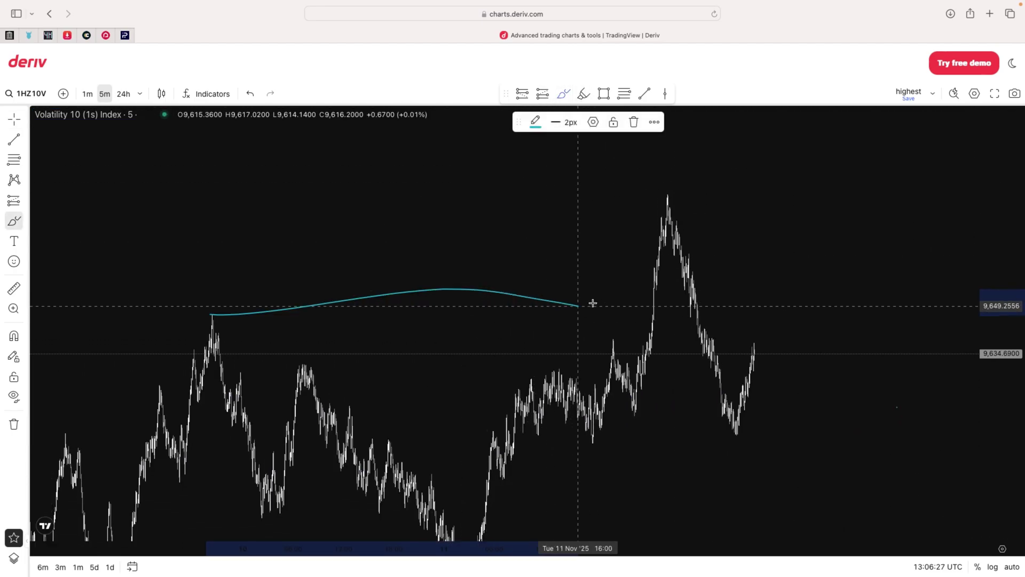
Step: Add a grey rectangle zone around the lowest dip, stretching it down and right
click(604, 94)
drag(439, 377, 421, 272)
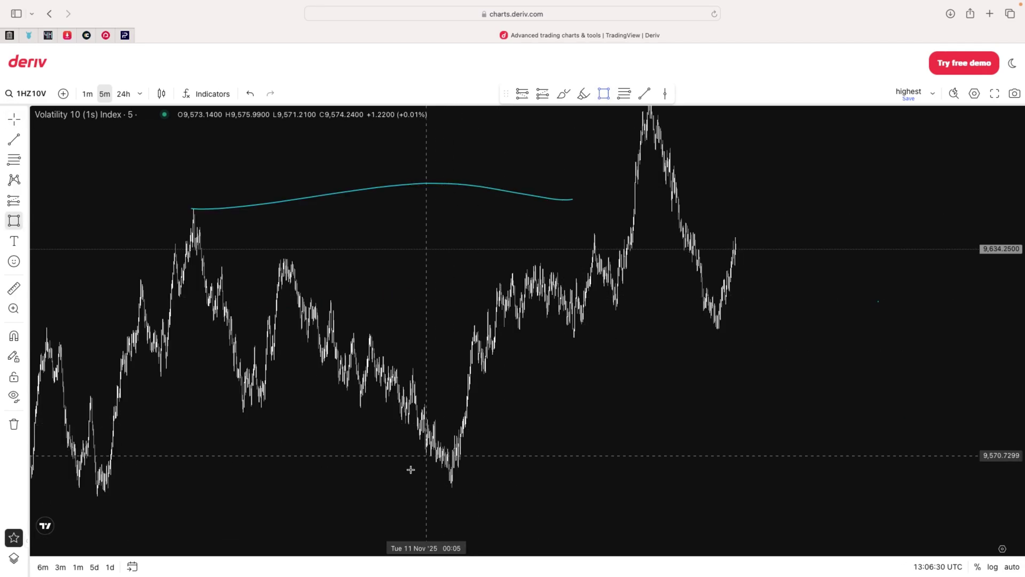
mouse_move(421, 418)
mouse_down()
mouse_move(675, 504)
mouse_move(774, 461)
mouse_move(506, 299)
mouse_move(809, 481)
mouse_up()
drag(619, 398, 562, 422)
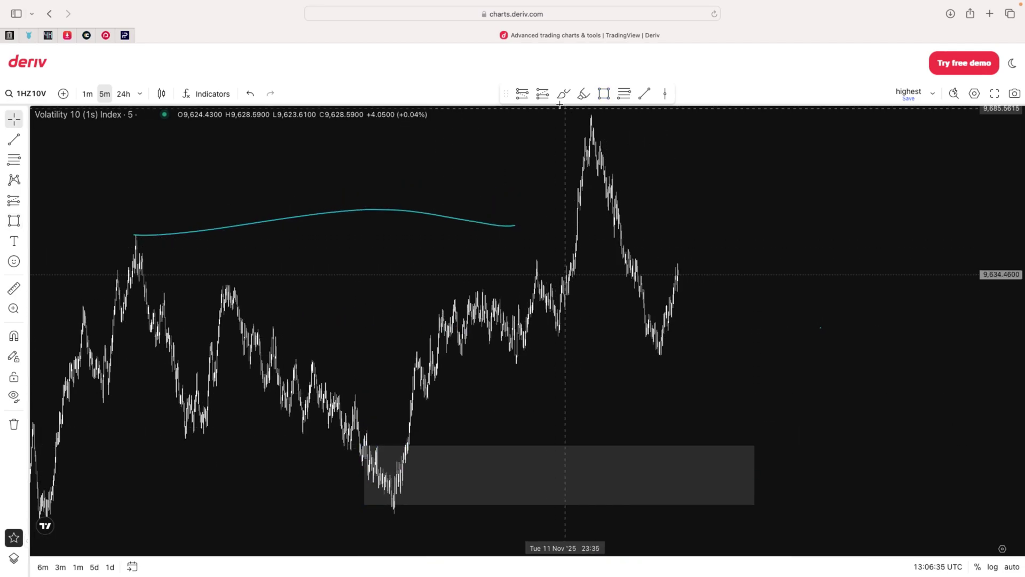
click(748, 451)
click(625, 265)
Step: Draw a cyan curve rising from the zone, then search symbols for 'B'
click(563, 93)
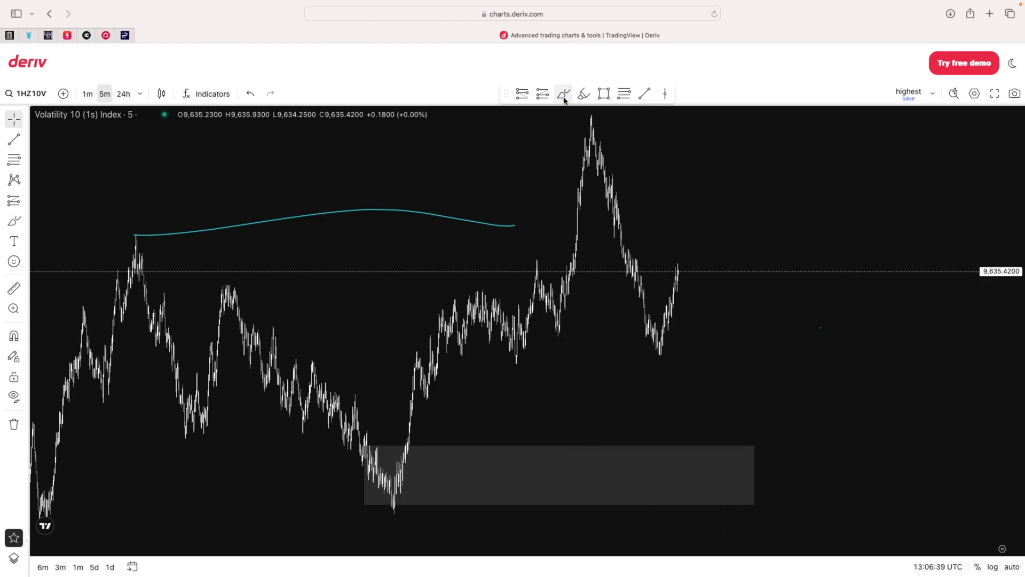
drag(729, 435, 797, 229)
click(623, 275)
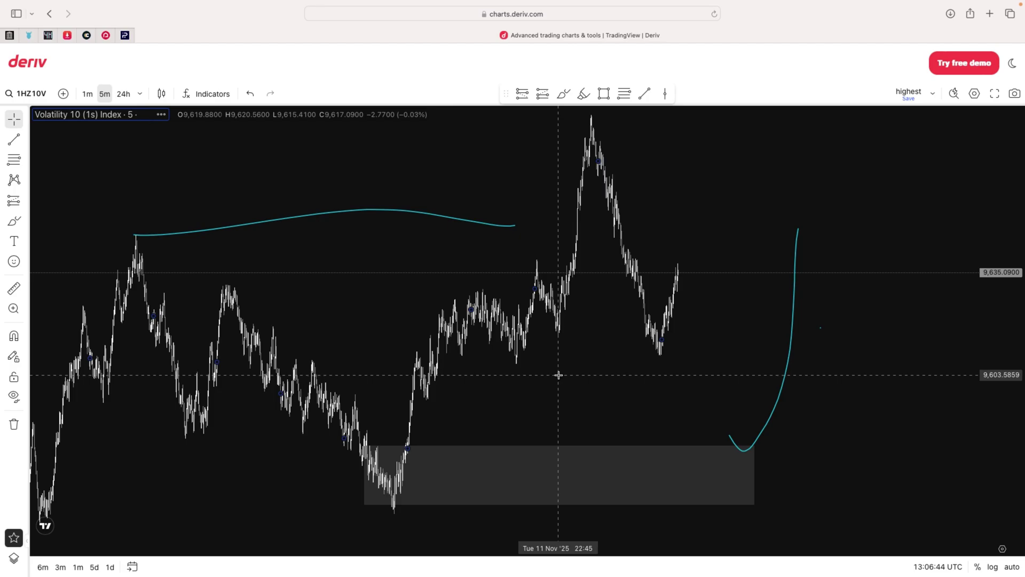
text(B)
scroll(384, 384, down, 1)
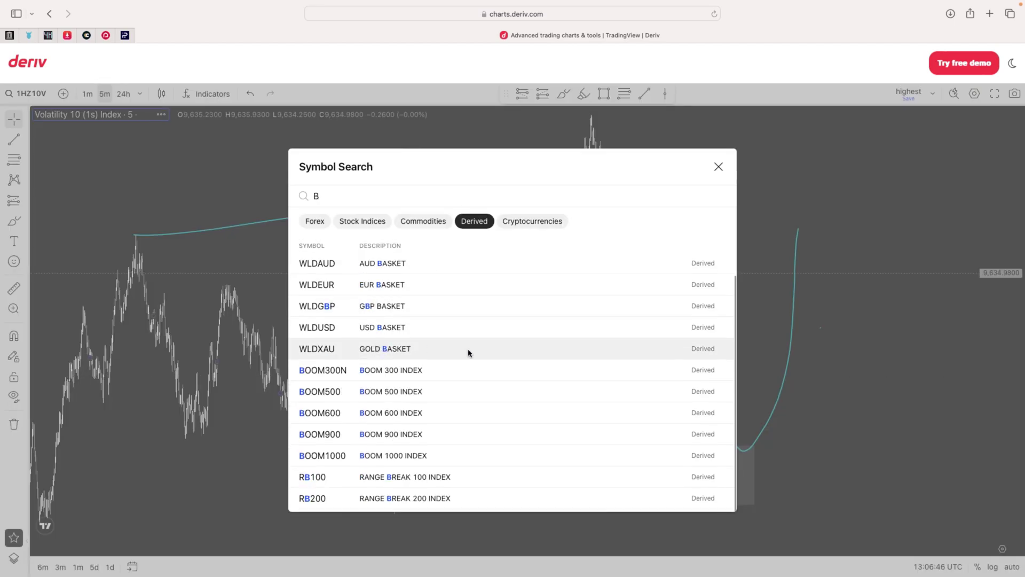
Step: Switch to Boom 500 Index and draw a grey zone below the recent highs
click(442, 391)
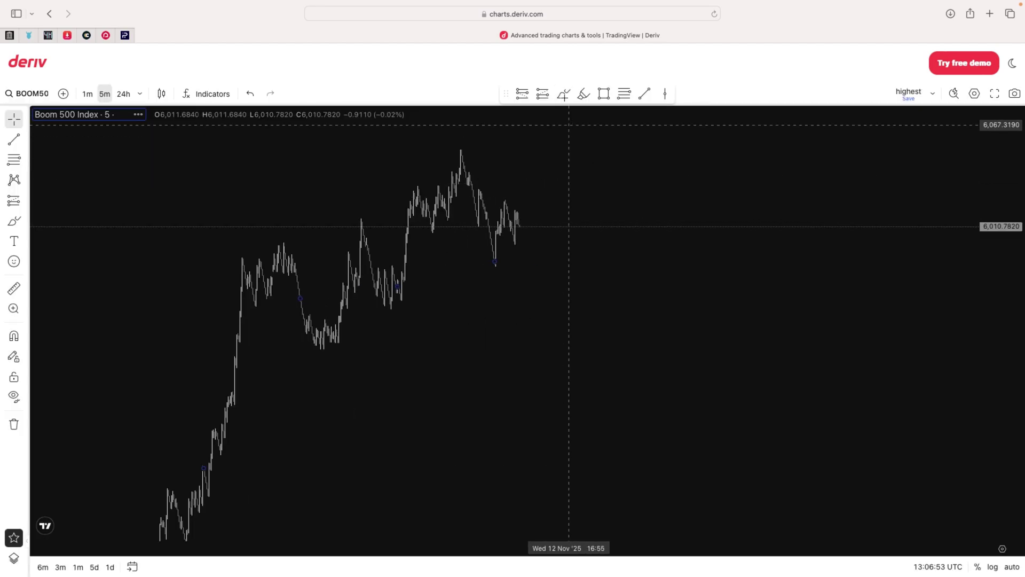
click(604, 94)
mouse_move(392, 261)
mouse_down()
mouse_move(492, 303)
mouse_move(495, 289)
mouse_up()
Step: Add a short straight line at the swing high and save the 'highest' layout
key(alt+t)
drag(409, 207, 356, 208)
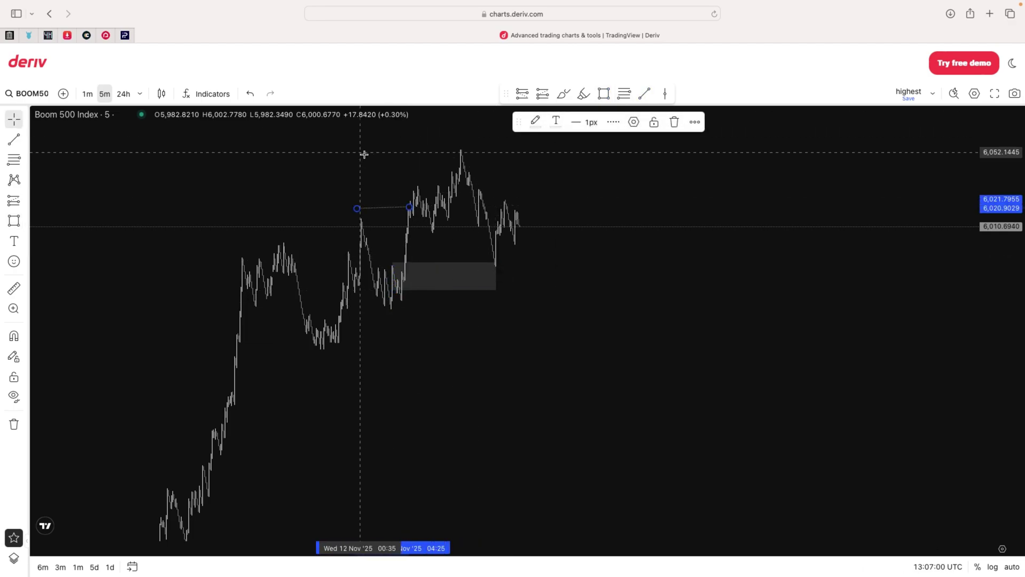
click(364, 155)
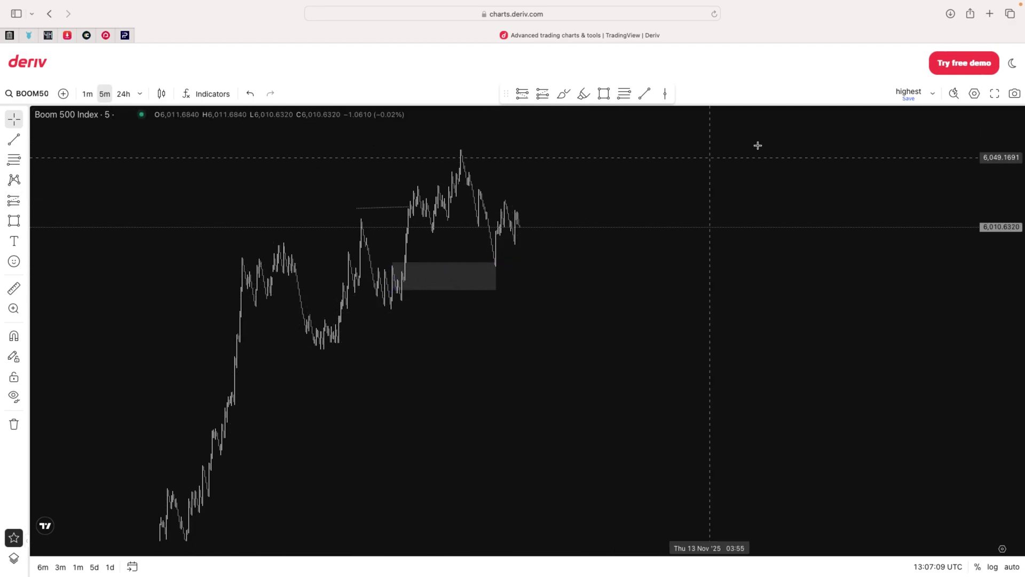
click(909, 99)
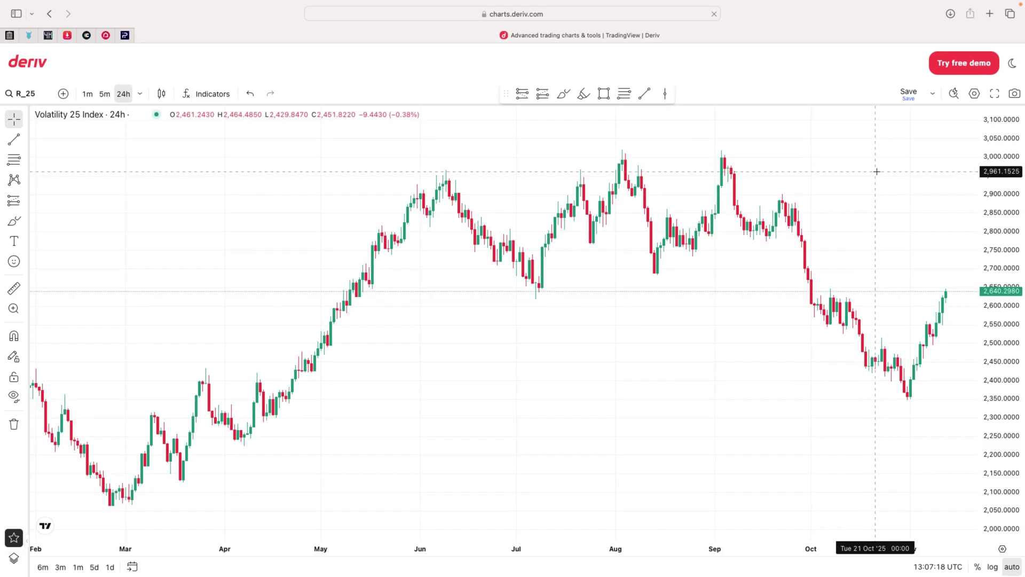
Step: Reopen the 'highest' layout from the Layouts list, restoring Boom 500 with its drawings
click(932, 94)
click(935, 140)
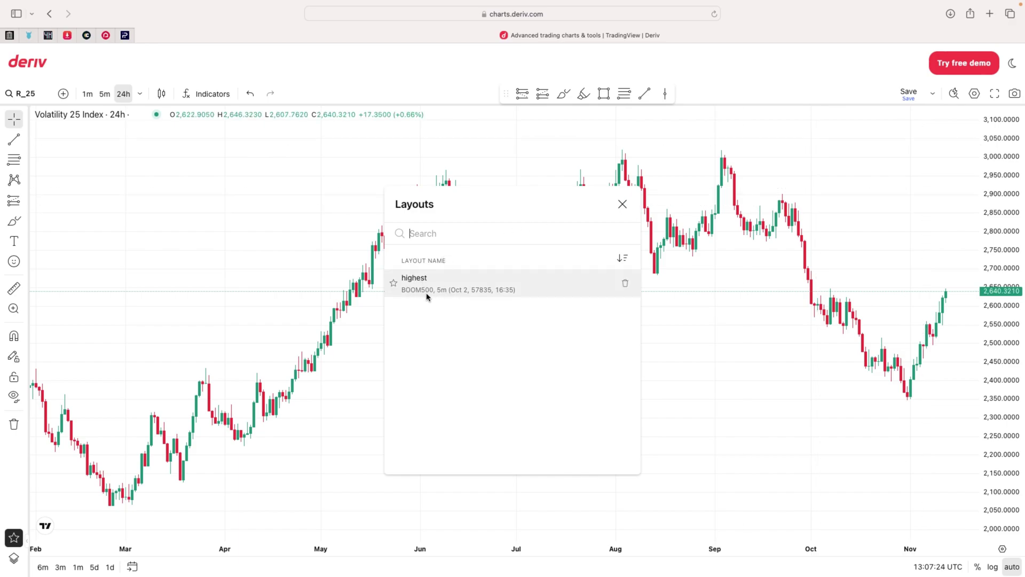
click(446, 290)
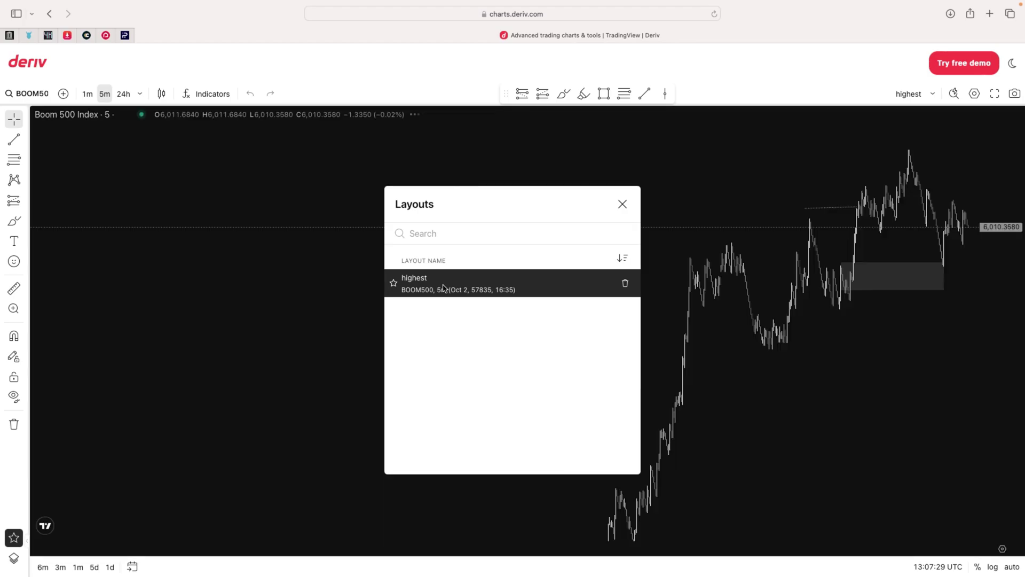
click(344, 211)
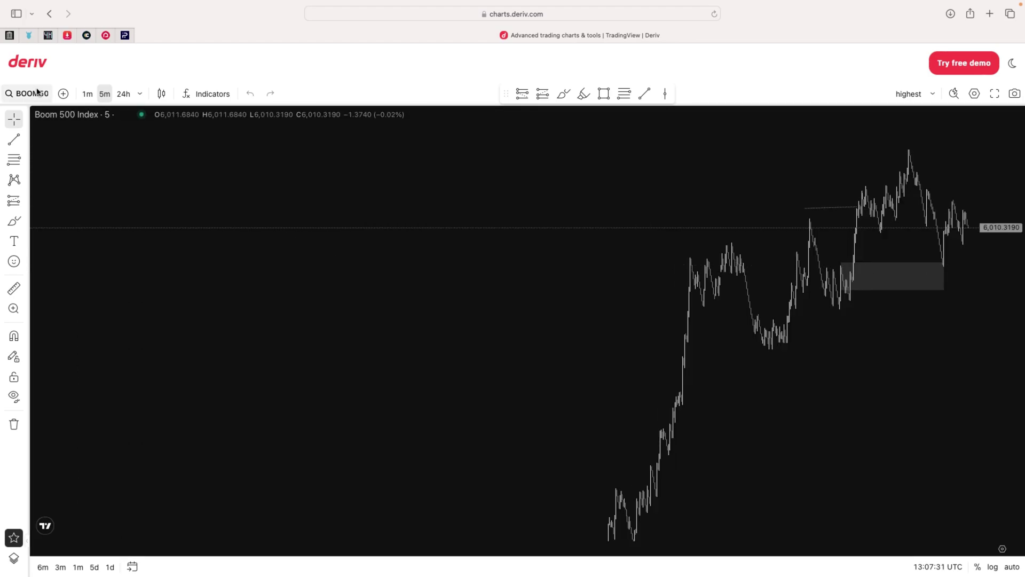
Step: Switch to Volatility 10 (1s) to check its drawings, then to Volatility 100 Index (R_100)
text(V)
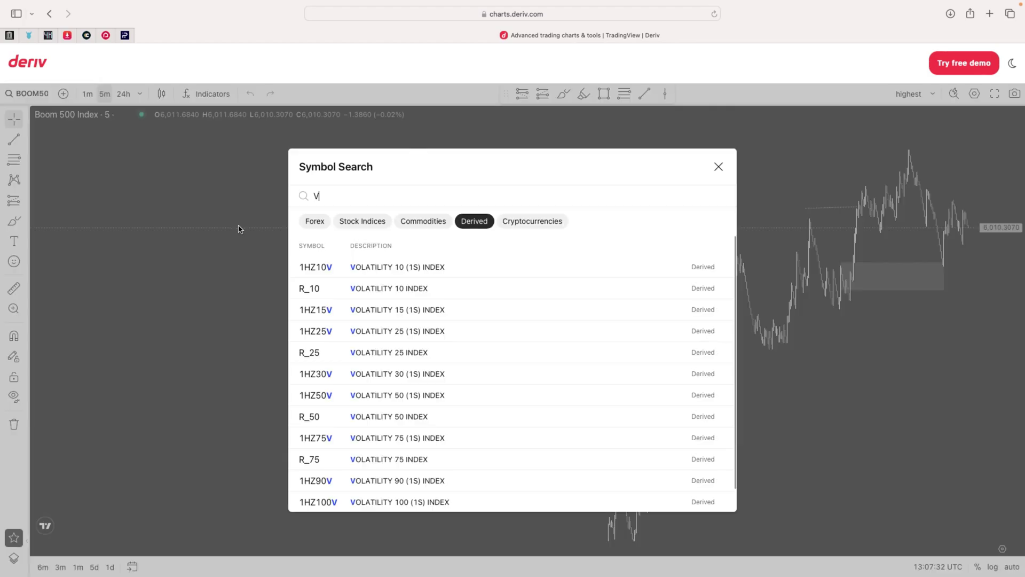
click(332, 272)
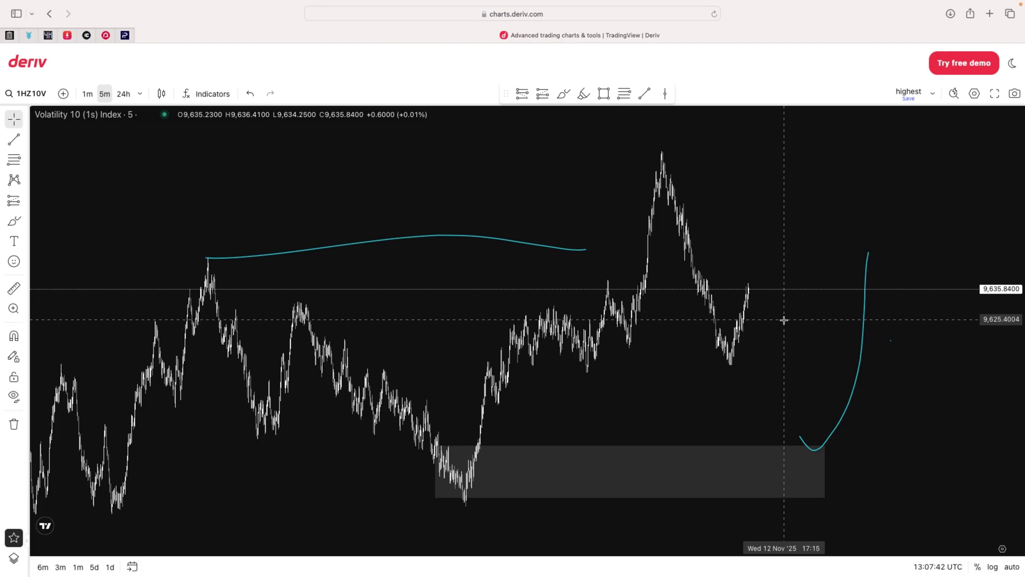
text(V)
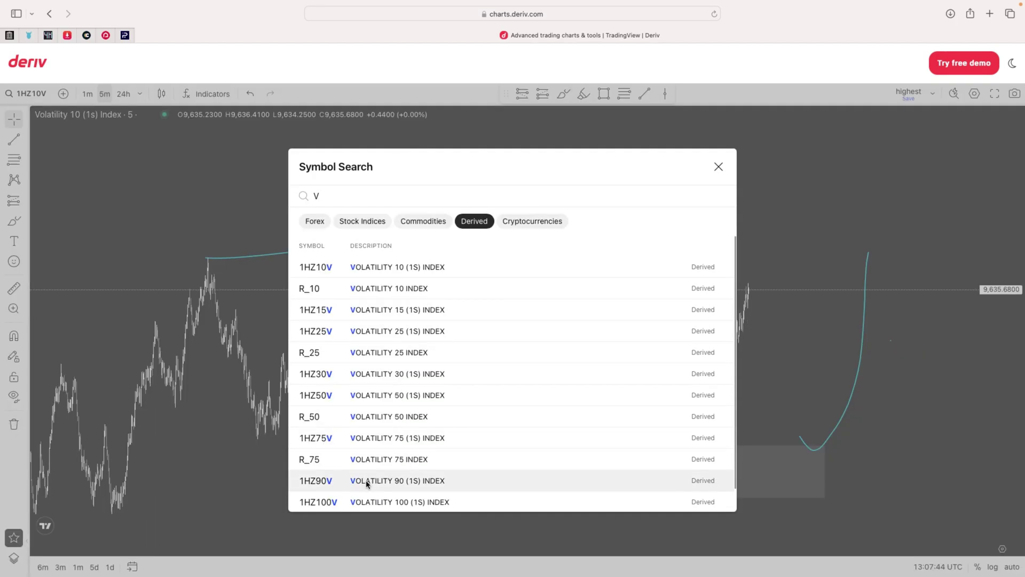
scroll(395, 464, down, 1)
click(402, 490)
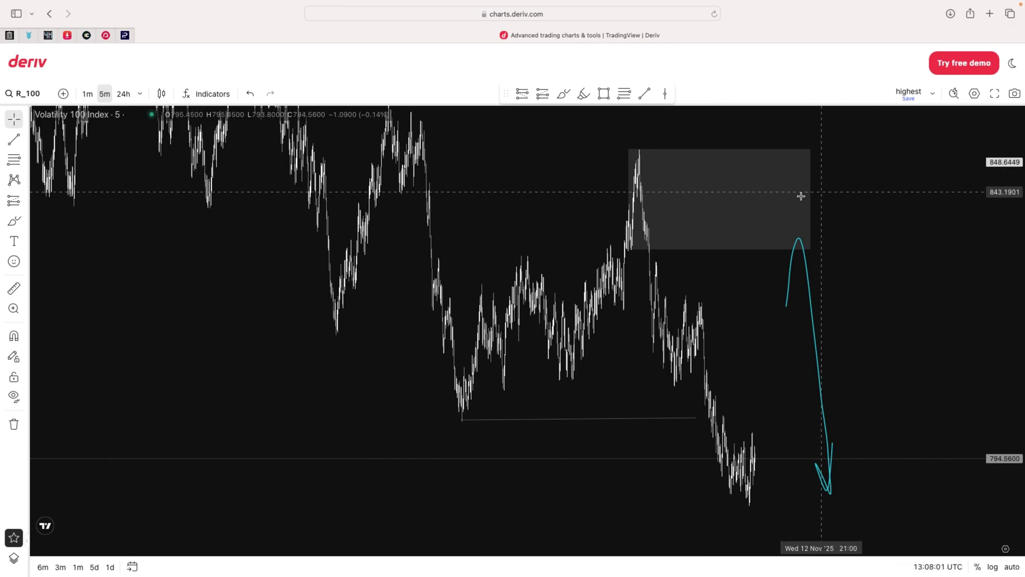
click(33, 93)
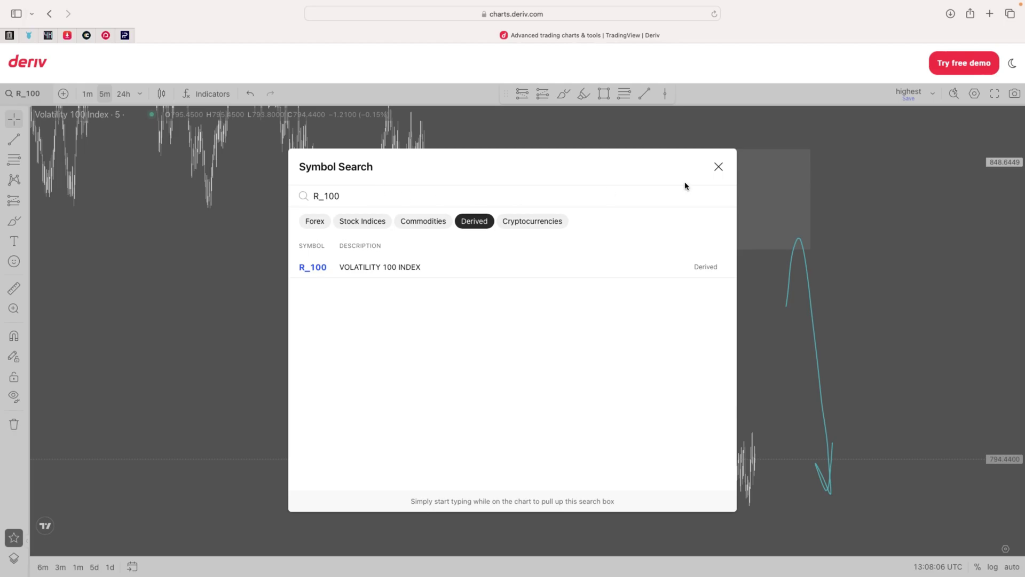
click(718, 166)
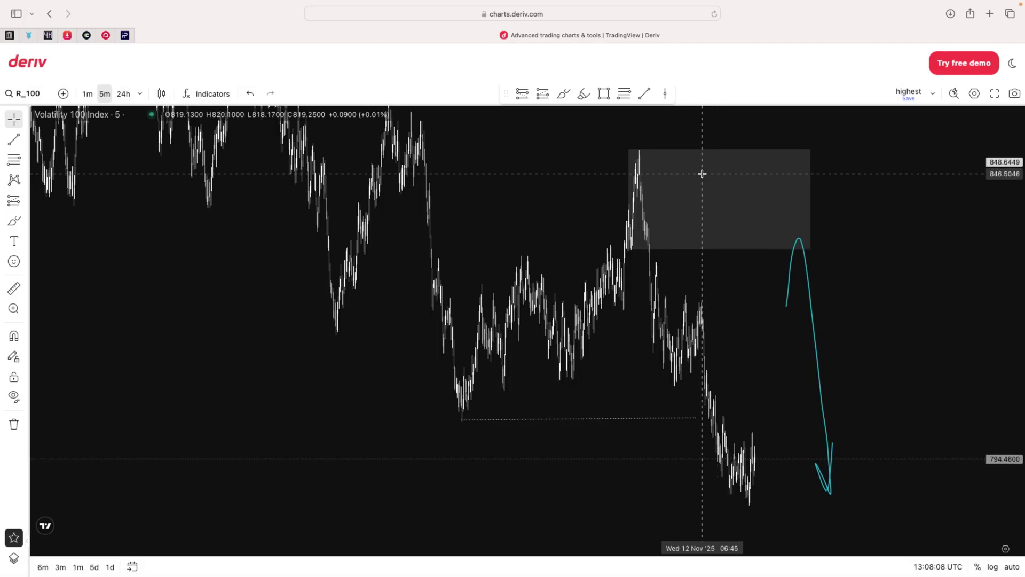
text(V)
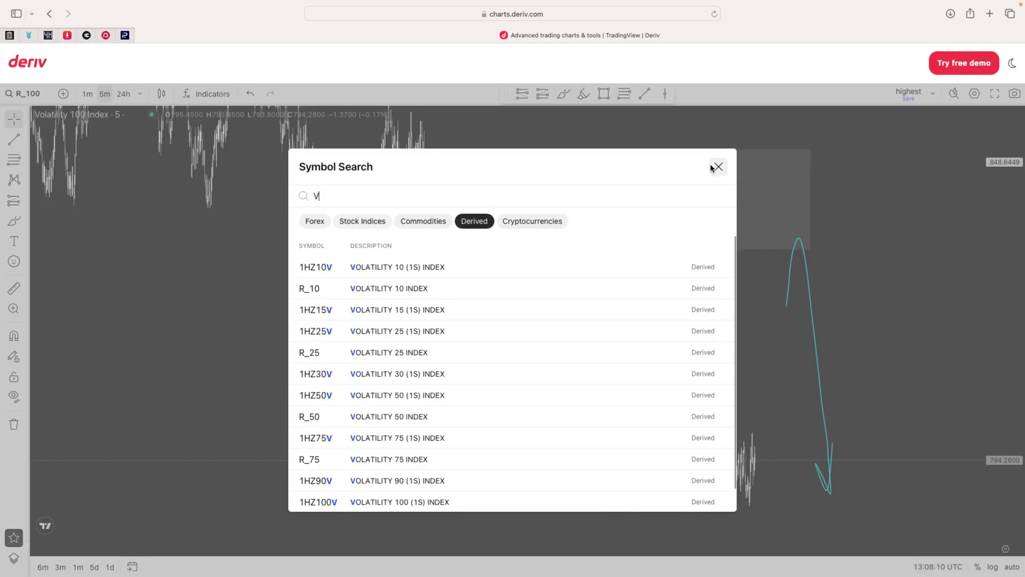
key(BackSpace)
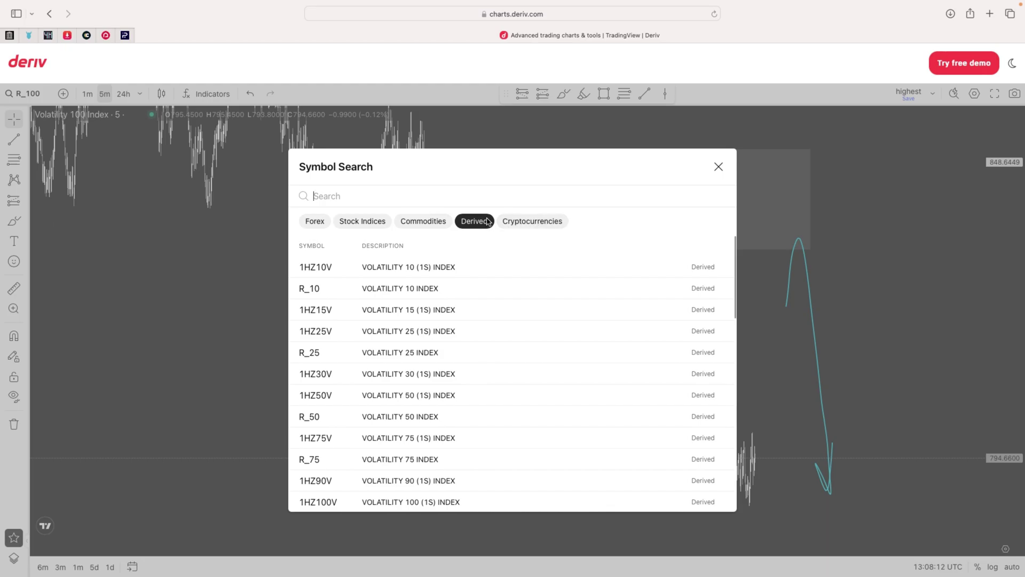
text(B)
key(BackSpace)
text(C)
key(BackSpace)
text(R)
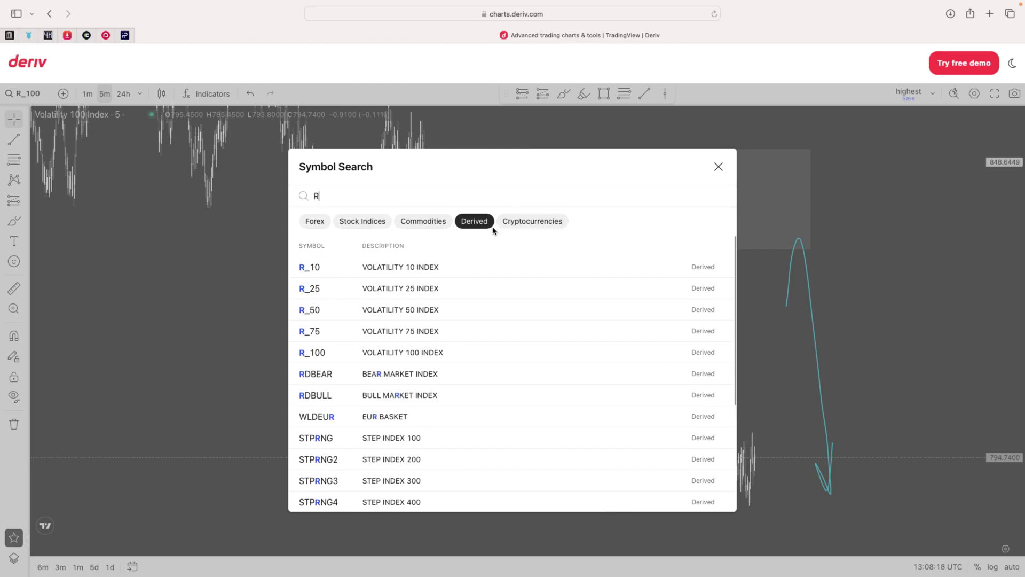
scroll(374, 464, down, 5)
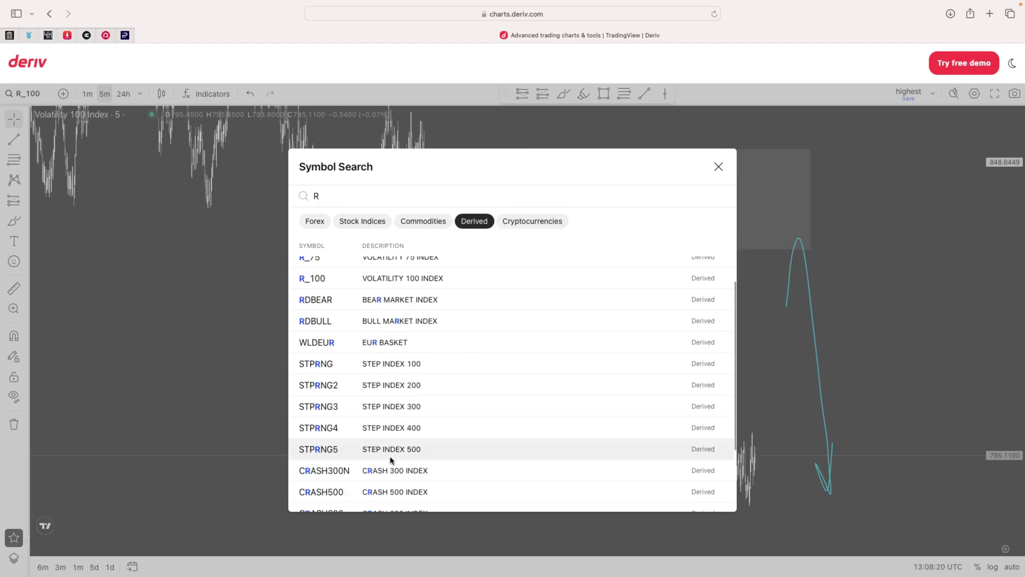
click(718, 165)
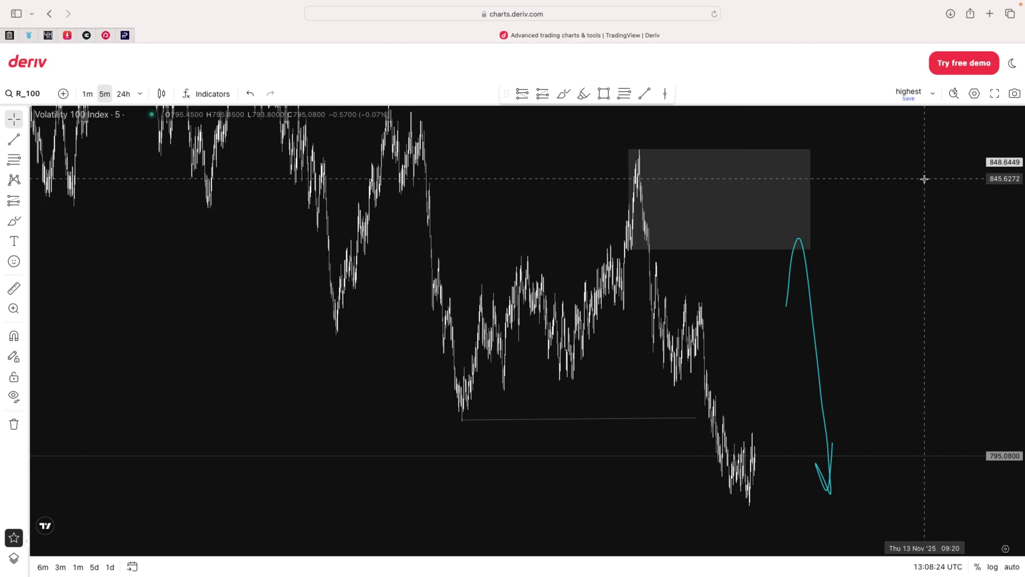